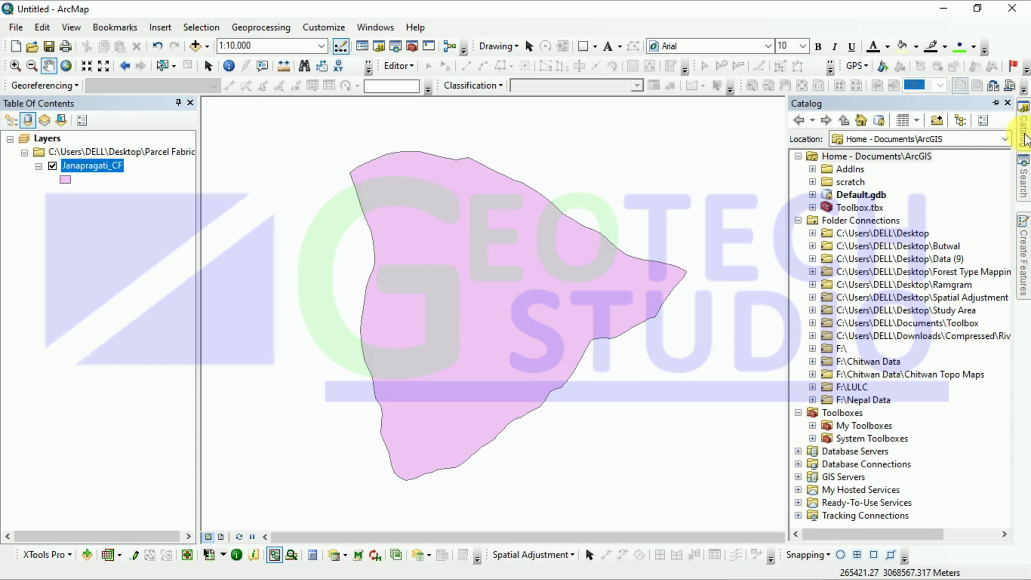
Search for 'polygon to line' and open the Polygon To Line (Data Management) tool.
{"action": "mouse_move", "coordinate": [1023, 192]}
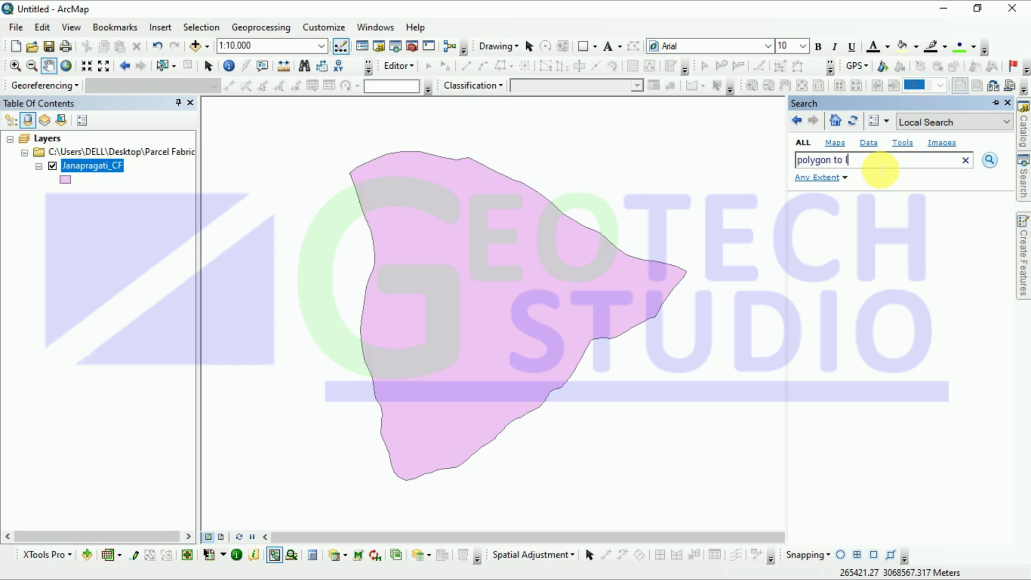
{"action": "key", "text": "Return"}
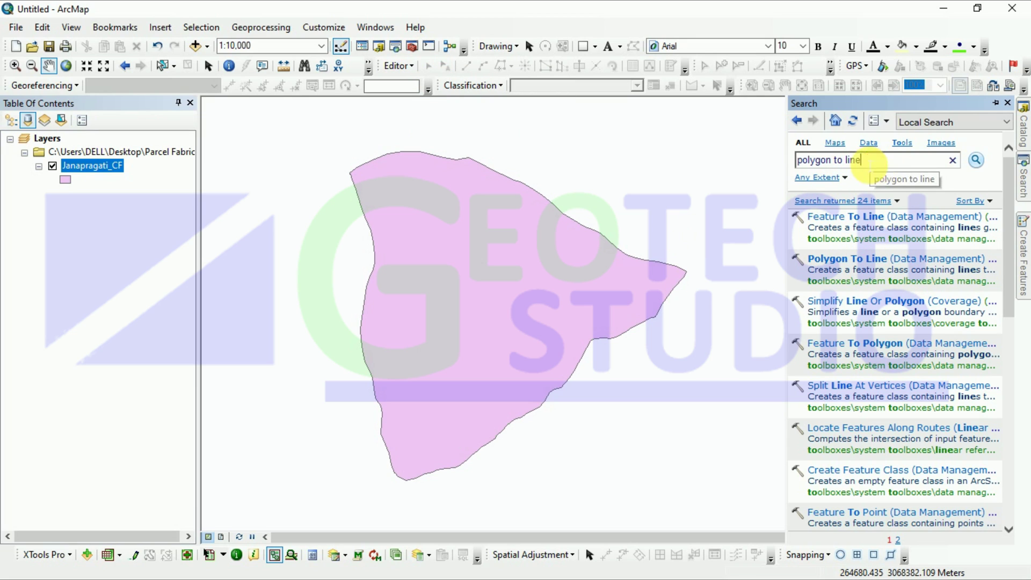
{"action": "left_click_drag", "start_coordinate": [861, 160], "coordinate": [796, 160]}
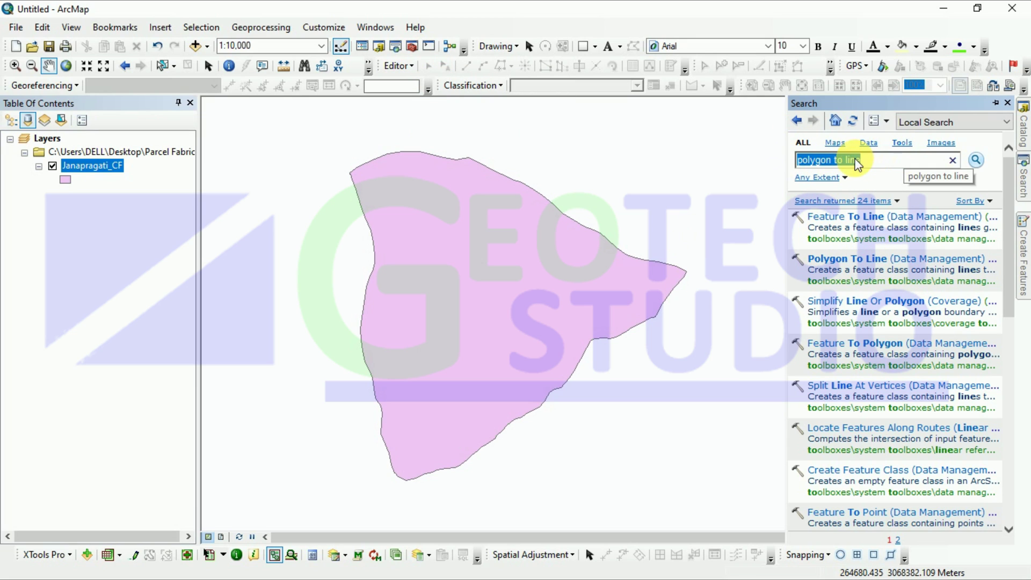
{"action": "left_click", "coordinate": [952, 162]}
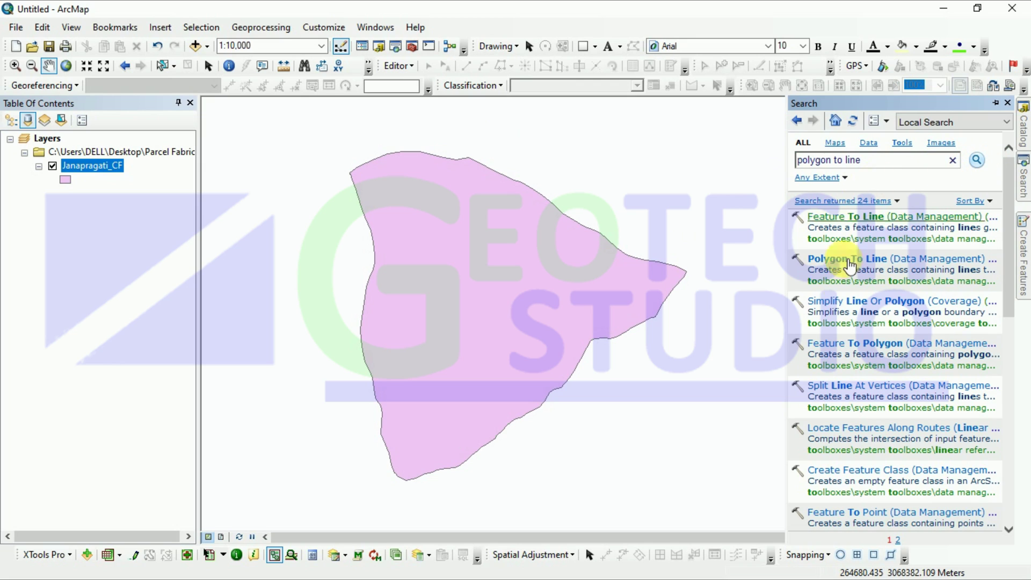
{"action": "left_click", "coordinate": [795, 262]}
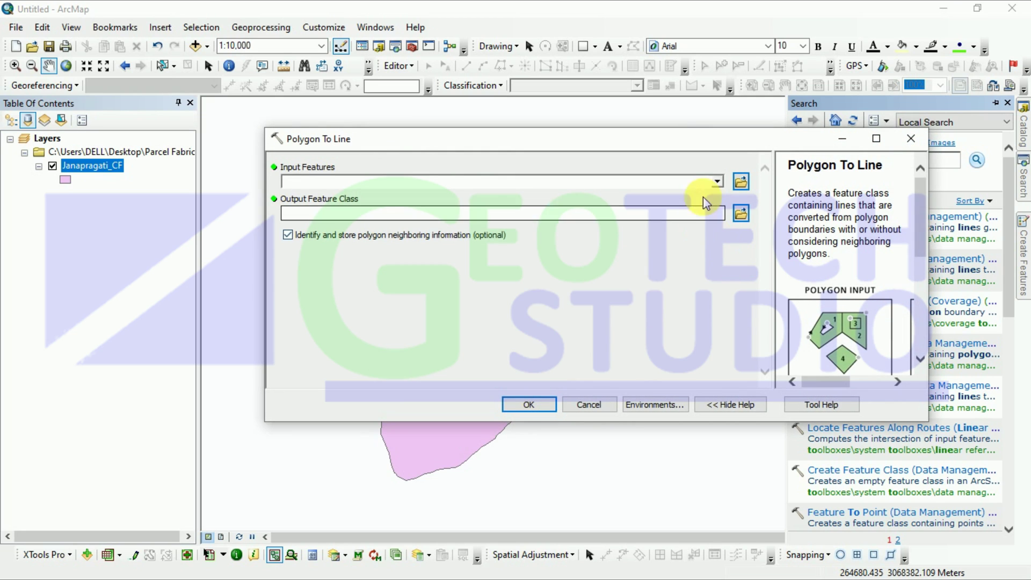
Run Polygon To Line on Janapragati_CF, saving Boundary_CF.shp in the Parcel Fabric folder.
{"action": "left_click", "coordinate": [716, 181]}
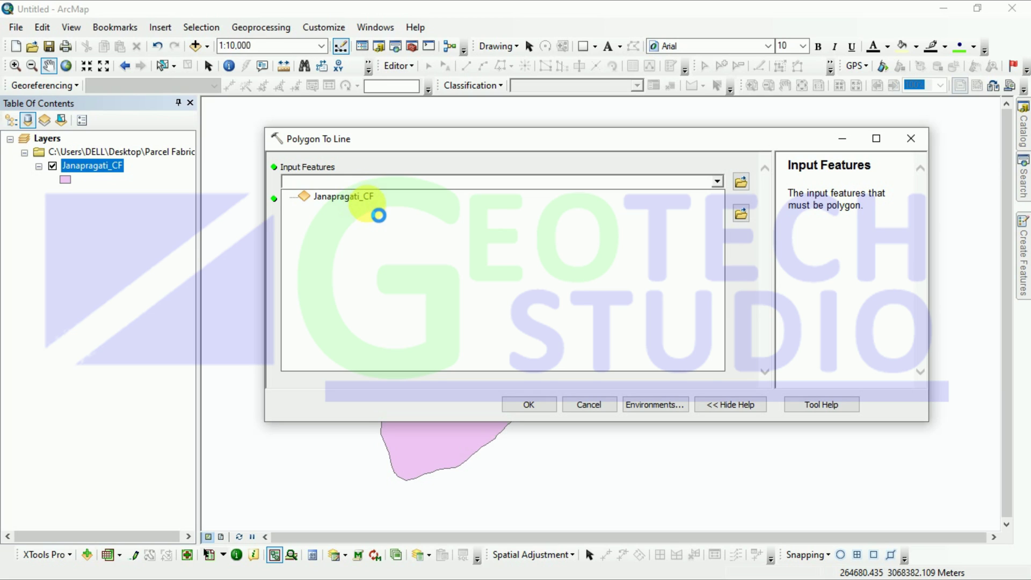
{"action": "left_click", "coordinate": [376, 213]}
{"action": "left_click", "coordinate": [740, 215]}
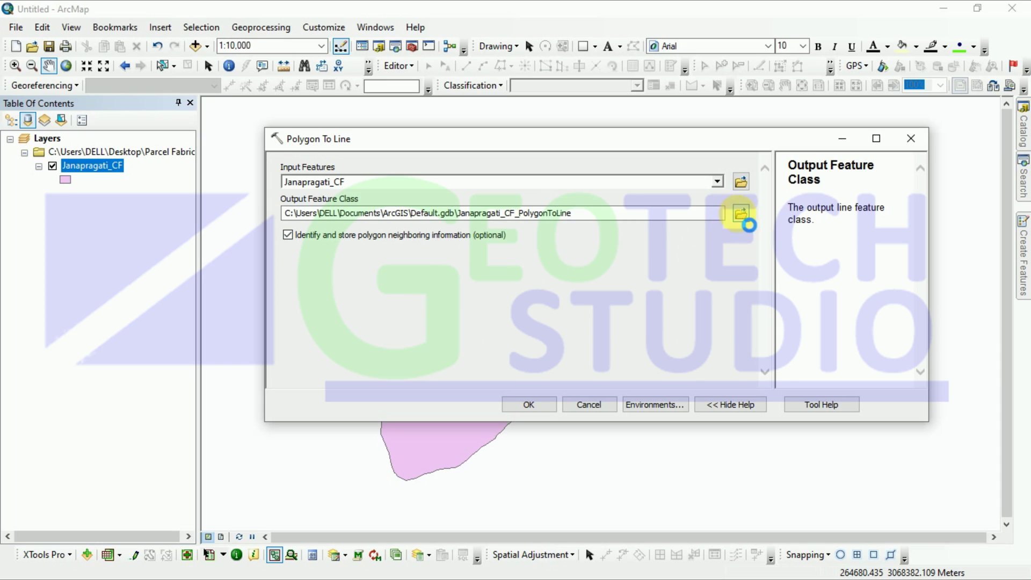
{"action": "left_click", "coordinate": [519, 359]}
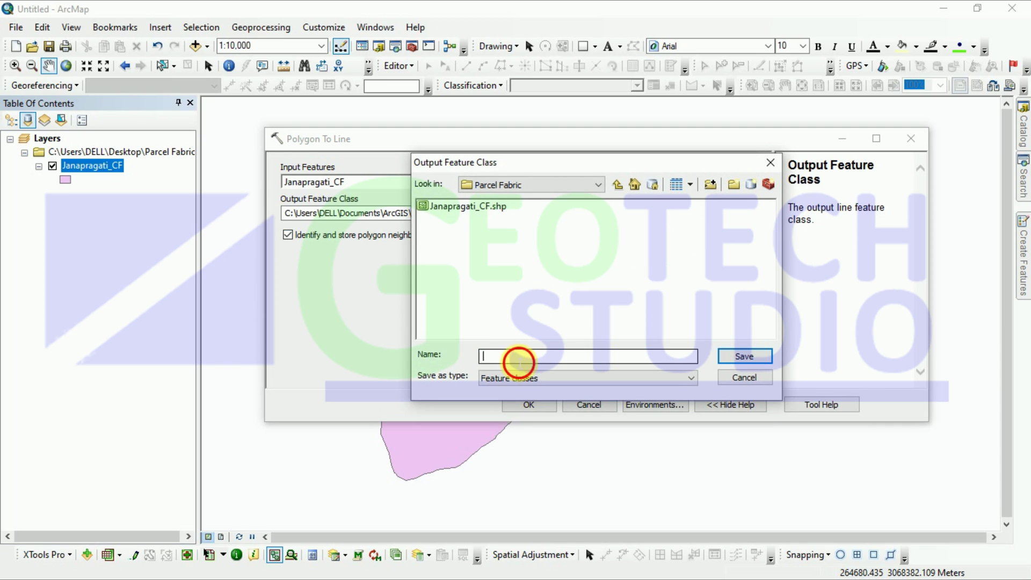
{"action": "type", "text": "Boundary_CF"}
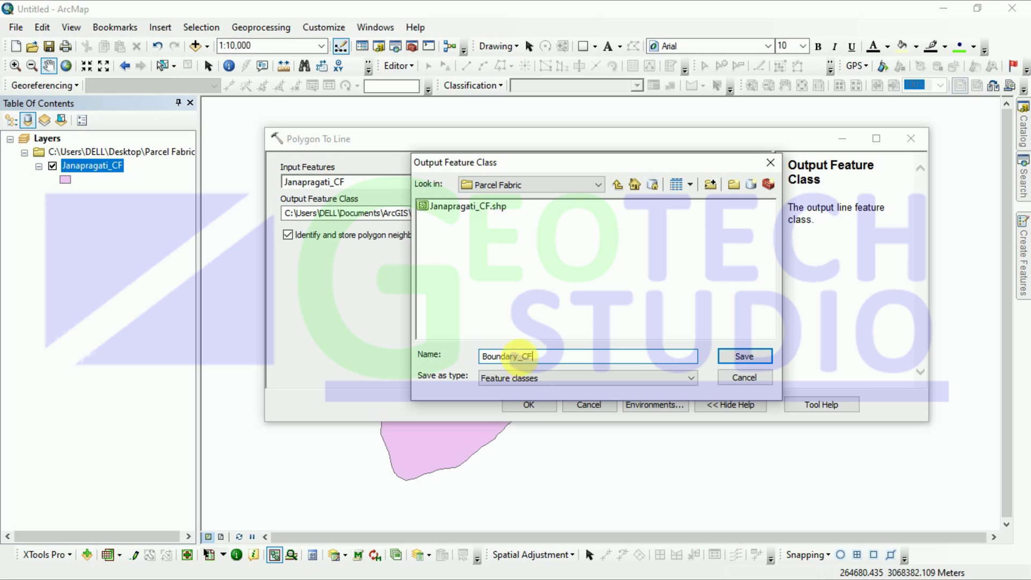
{"action": "left_click", "coordinate": [758, 357]}
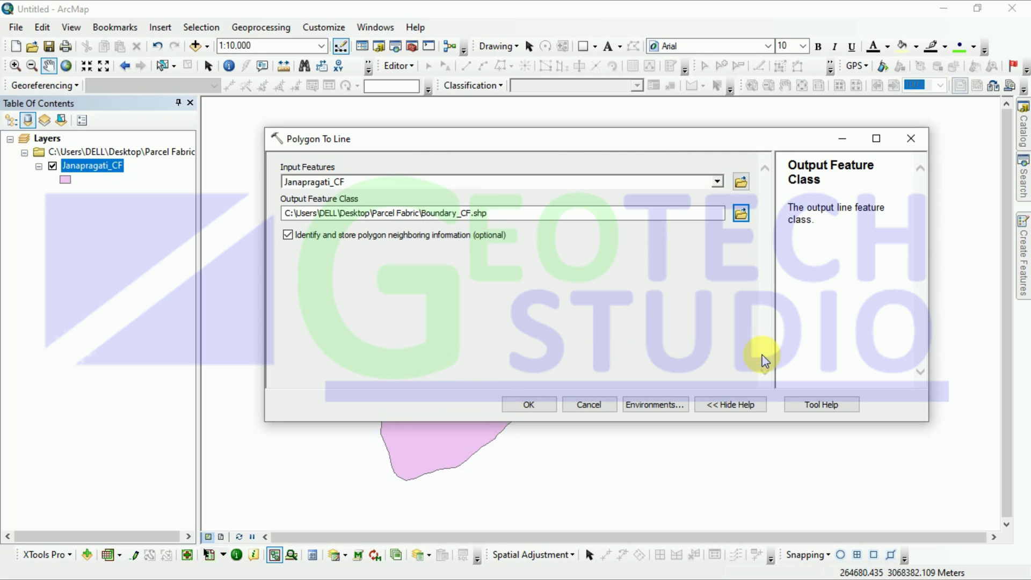
{"action": "left_click", "coordinate": [555, 404]}
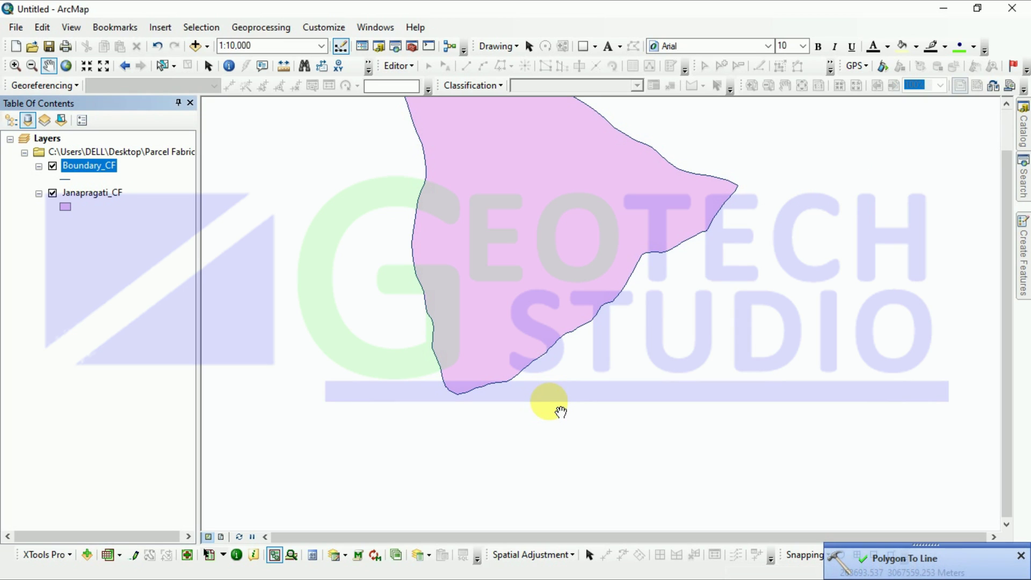
In Catalog, add a file geodatabase to Desktop's Parcel Fabric folder and name it Parcel.gdb.
{"action": "left_click", "coordinate": [1023, 129]}
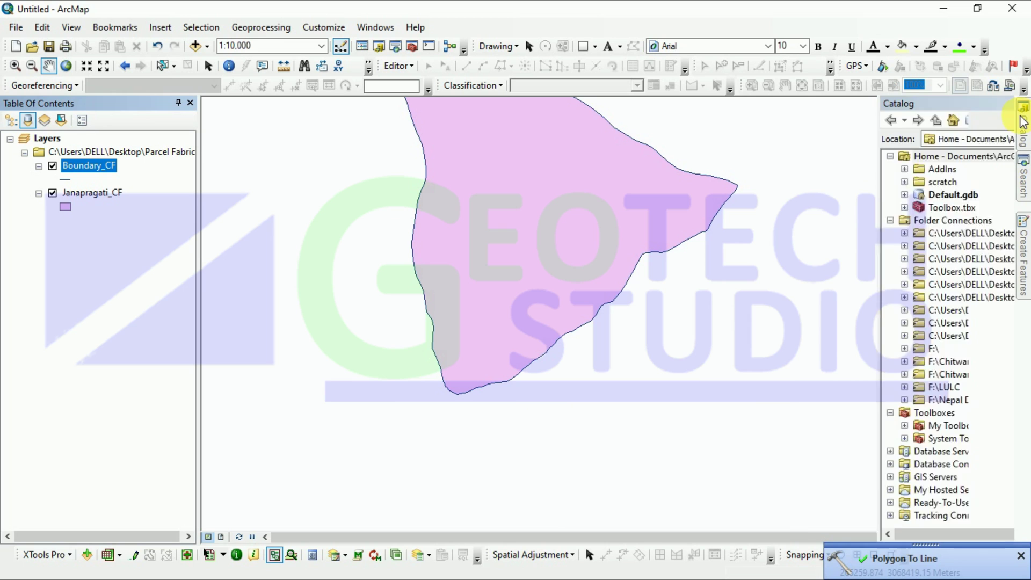
{"action": "left_click", "coordinate": [820, 231]}
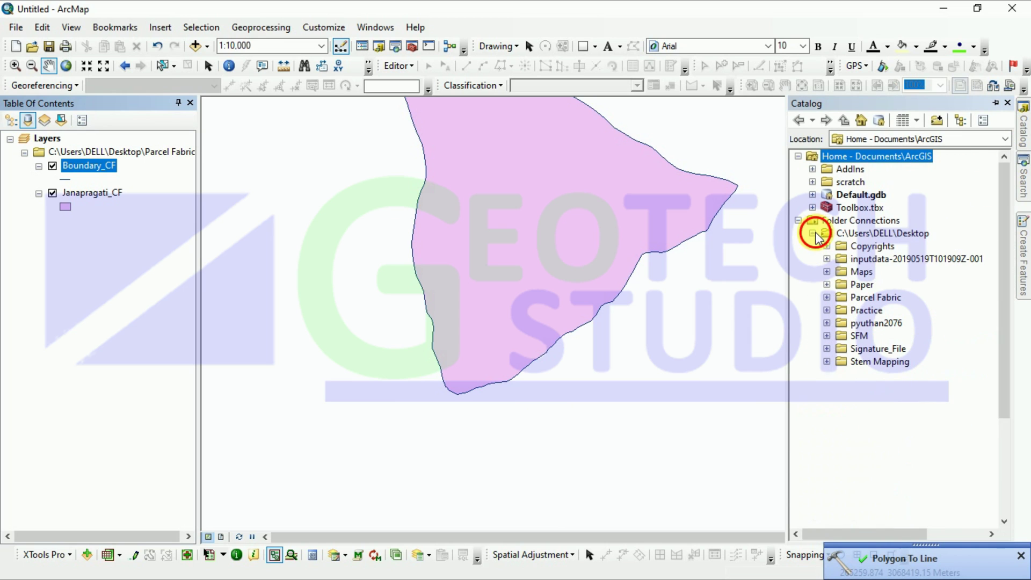
{"action": "left_click", "coordinate": [872, 297]}
{"action": "right_click", "coordinate": [872, 297]}
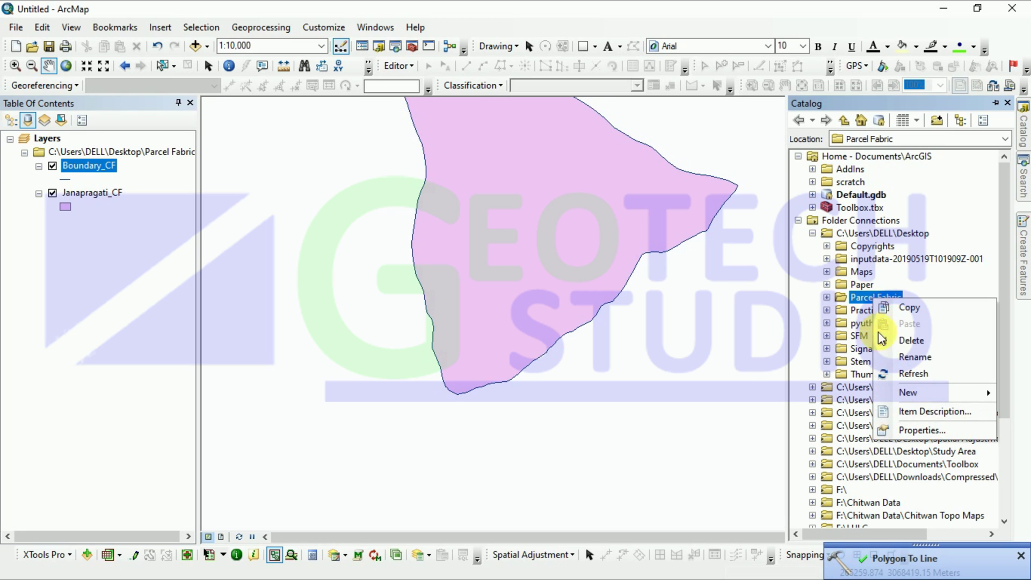
{"action": "mouse_move", "coordinate": [892, 394]}
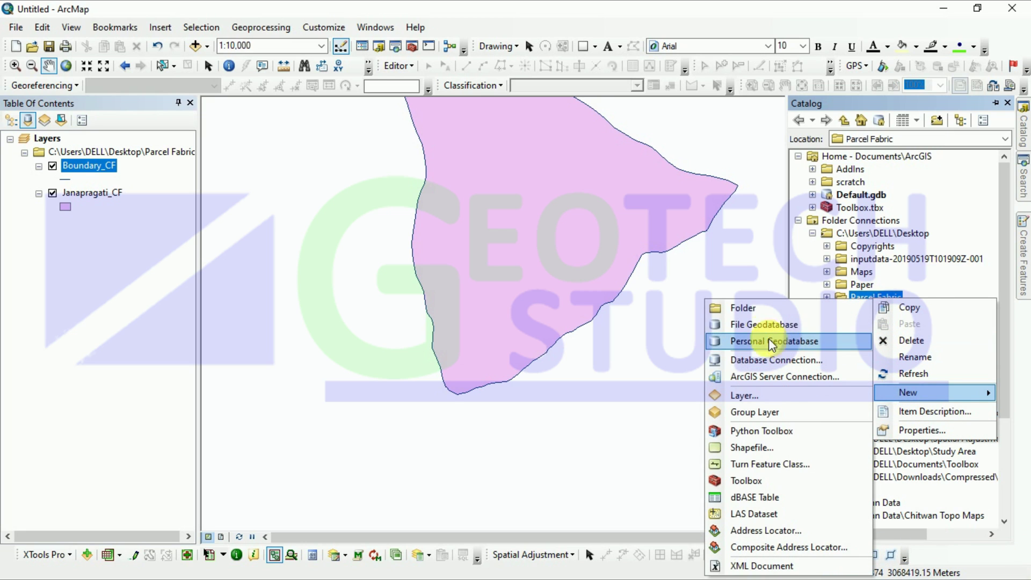
{"action": "left_click", "coordinate": [760, 324]}
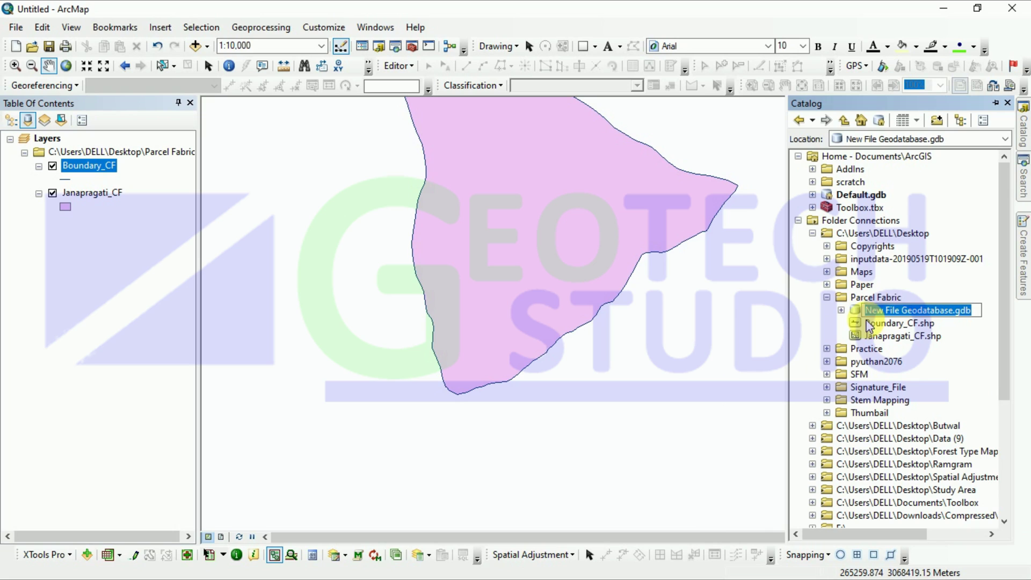
{"action": "left_click_drag", "start_coordinate": [954, 310], "coordinate": [824, 329]}
{"action": "type", "text": "Parce"}
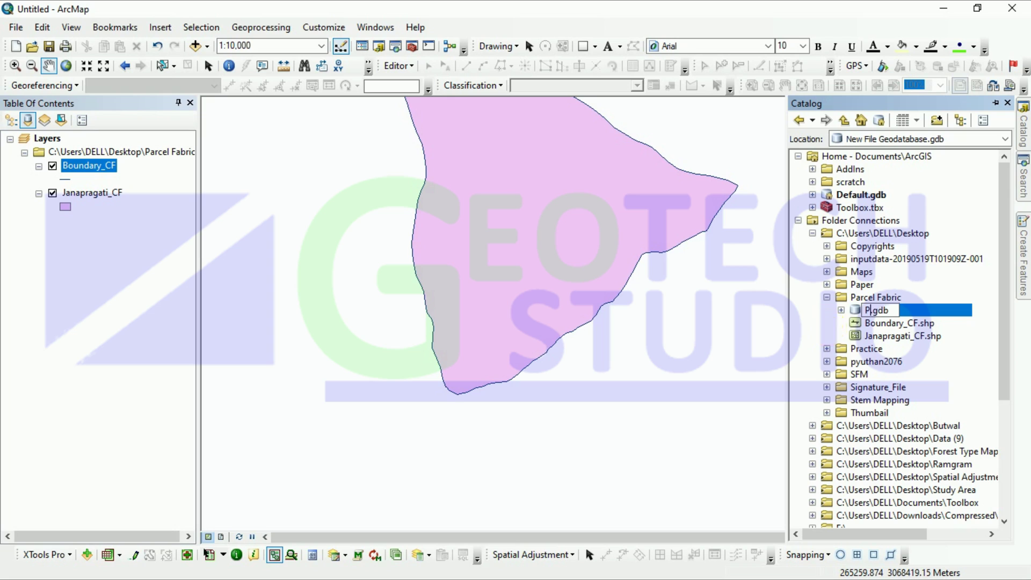
{"action": "type", "text": "l"}
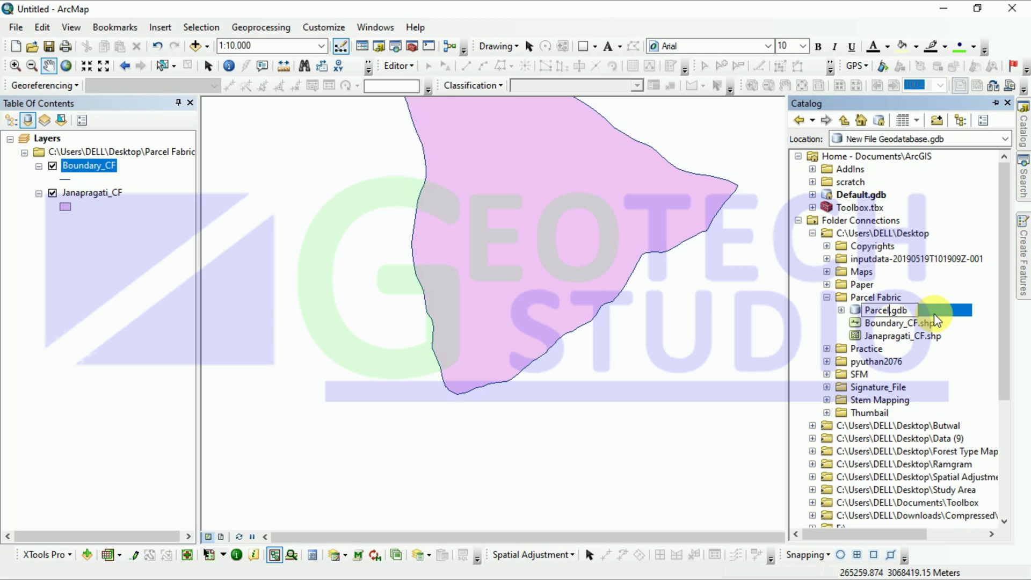
{"action": "key", "text": "Return"}
{"action": "right_click", "coordinate": [877, 312]}
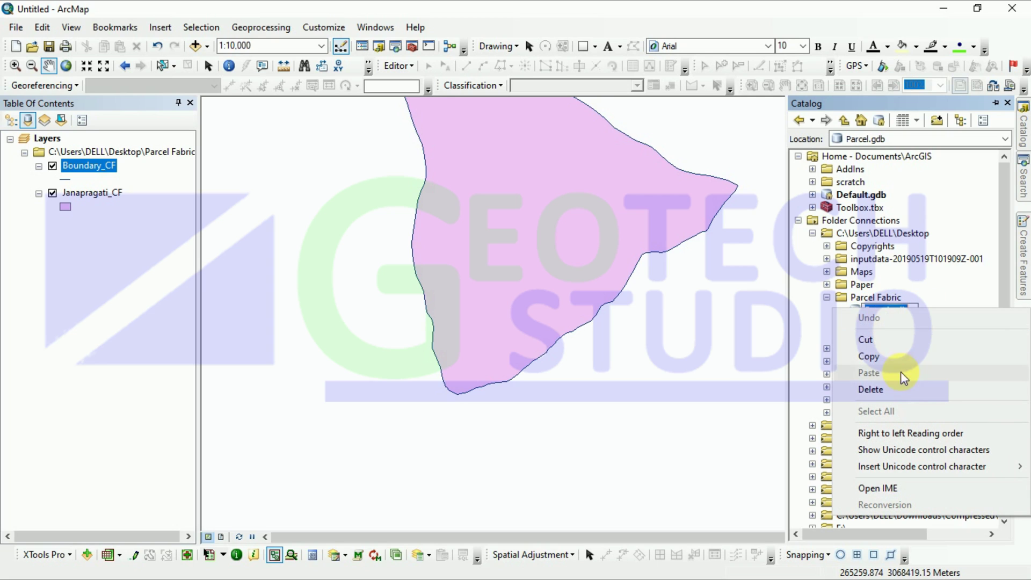
{"action": "left_click", "coordinate": [814, 328]}
{"action": "right_click", "coordinate": [876, 317]}
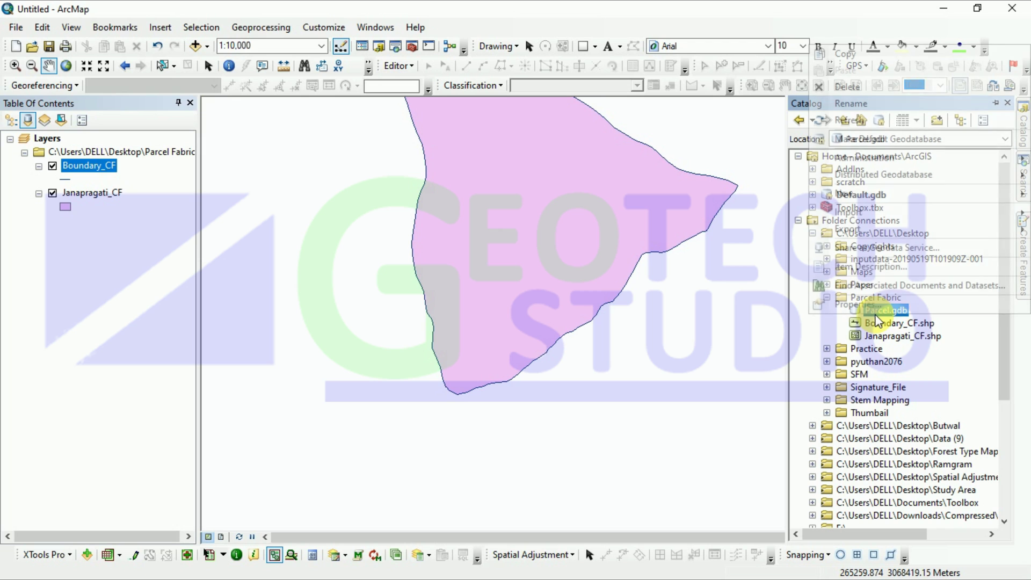
Create the ParcelDataset feature dataset in Parcel.gdb using WGS 1984 UTM Zone 45N.
{"action": "mouse_move", "coordinate": [850, 192]}
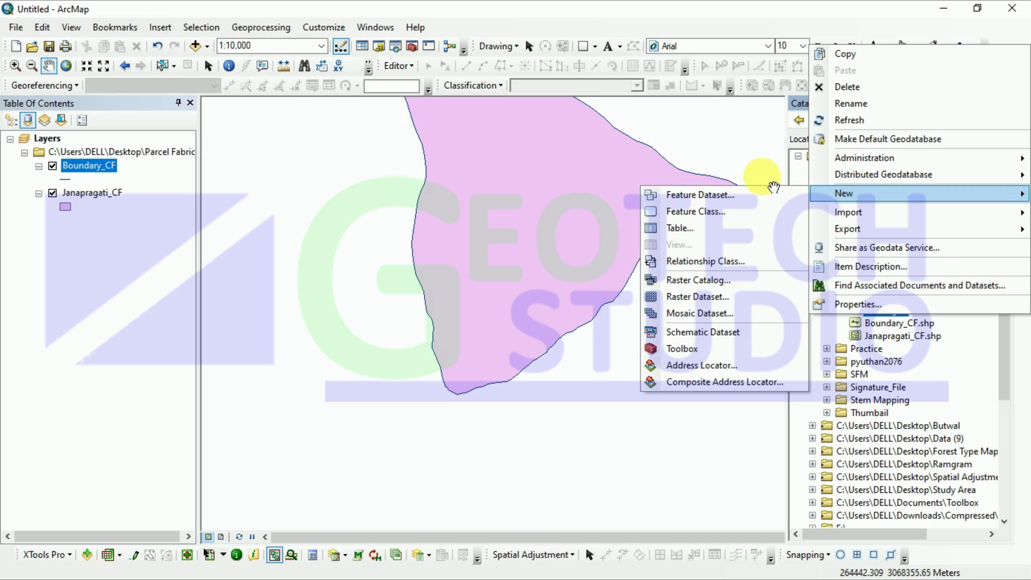
{"action": "left_click", "coordinate": [693, 193]}
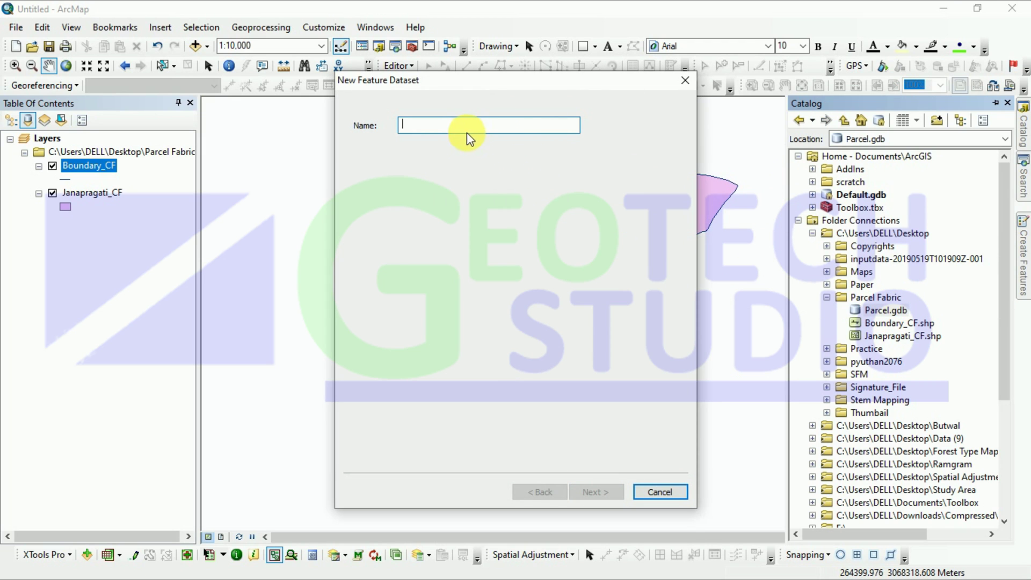
{"action": "type", "text": "ParcelDataset"}
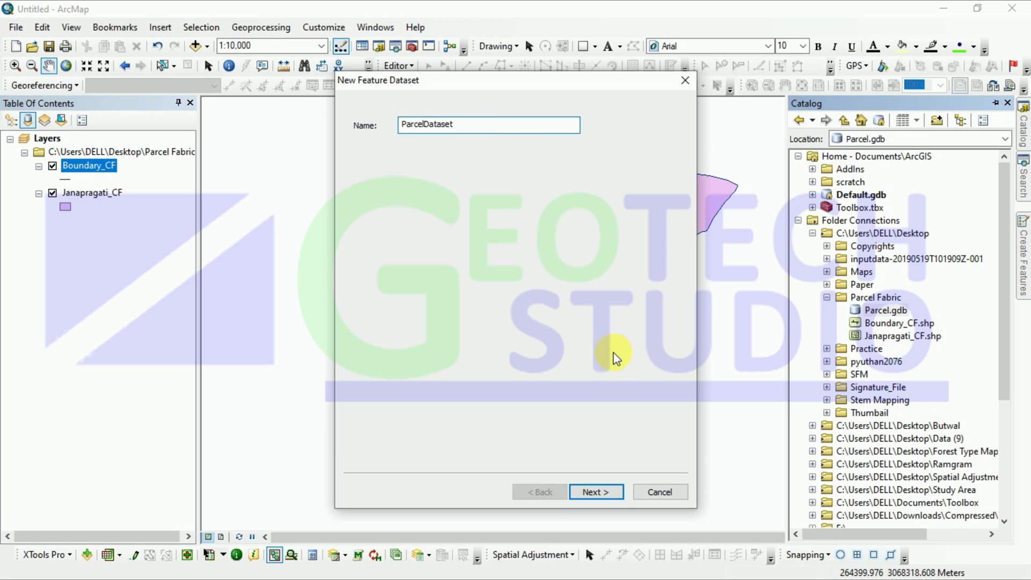
{"action": "left_click", "coordinate": [610, 495]}
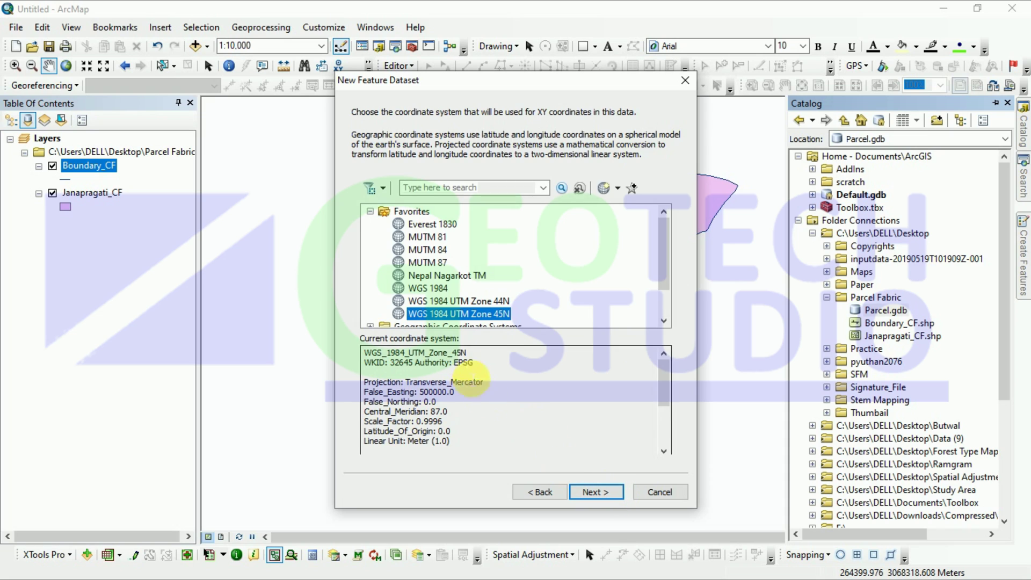
{"action": "left_click", "coordinate": [591, 490]}
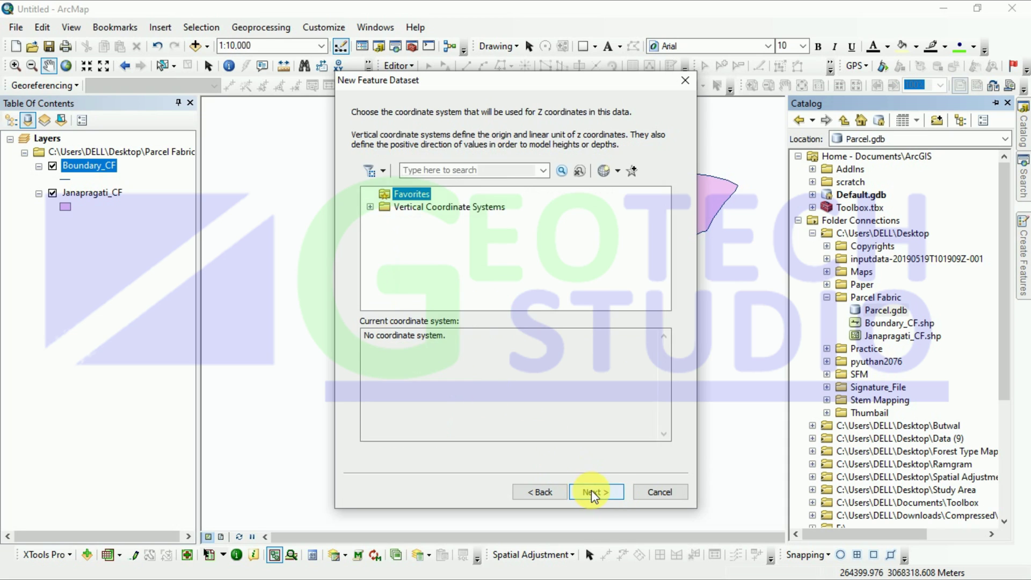
{"action": "left_click", "coordinate": [592, 490]}
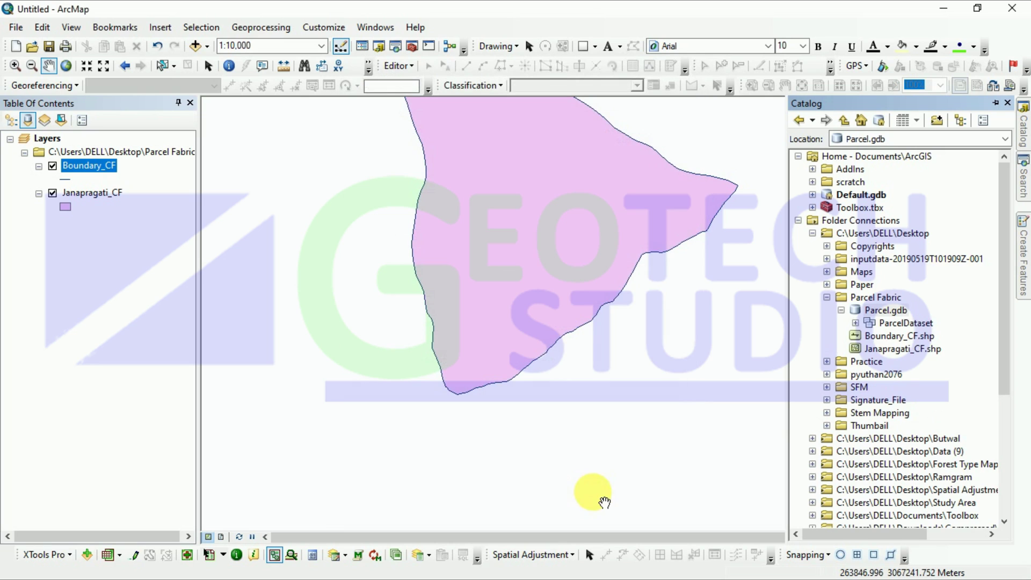
Import Janapragati_CF and Boundary_CF into Parcel.gdb using Feature Class to Geodatabase.
{"action": "double_click", "coordinate": [863, 310]}
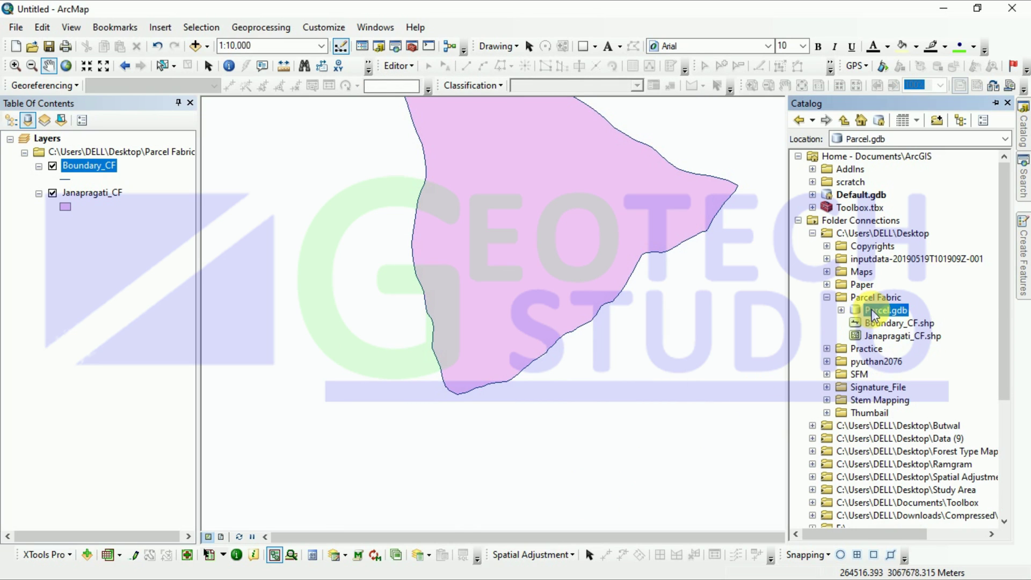
{"action": "right_click", "coordinate": [866, 311]}
{"action": "mouse_move", "coordinate": [849, 208]}
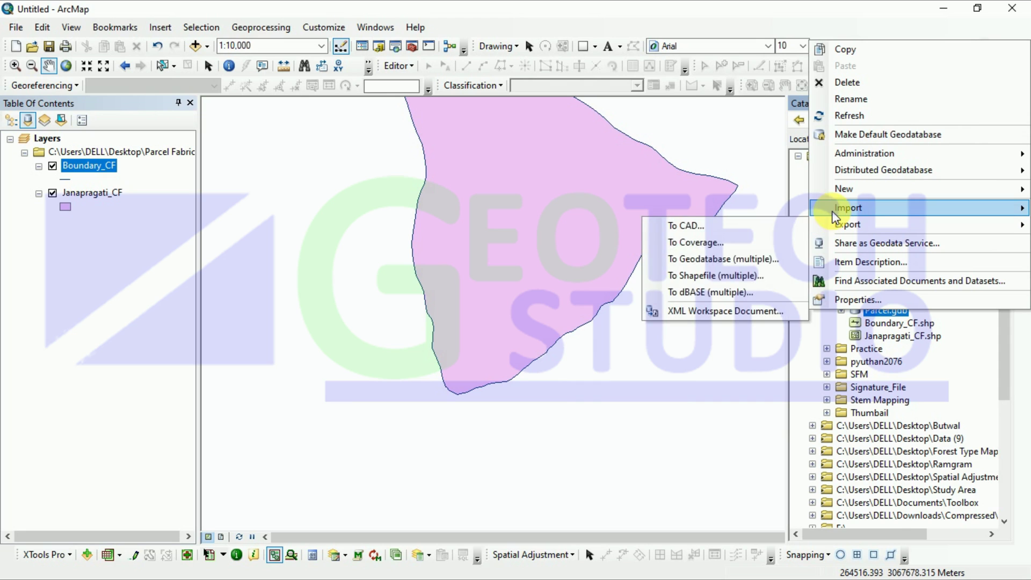
{"action": "left_click", "coordinate": [733, 226]}
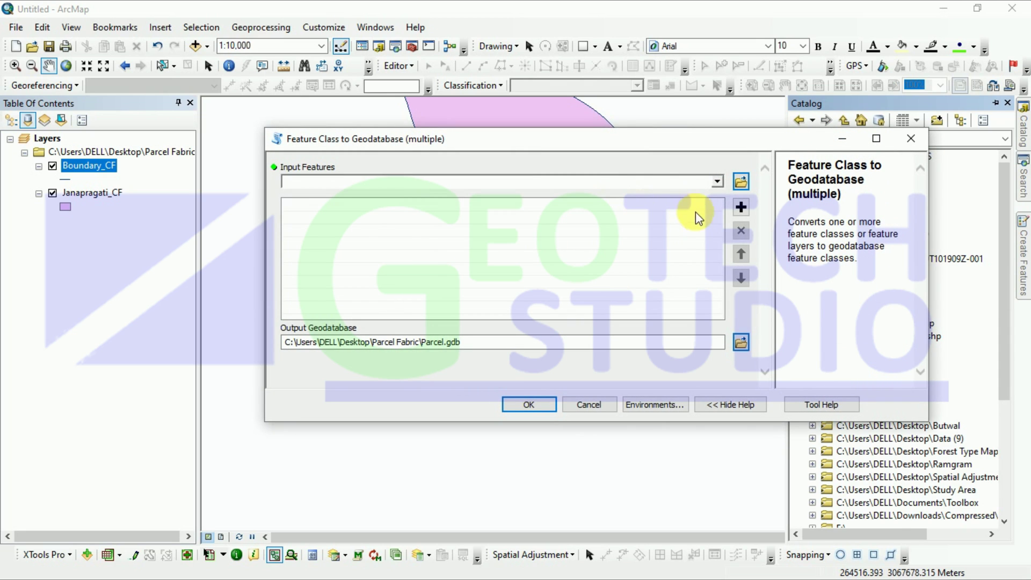
{"action": "left_click", "coordinate": [717, 182]}
{"action": "left_click", "coordinate": [371, 211]}
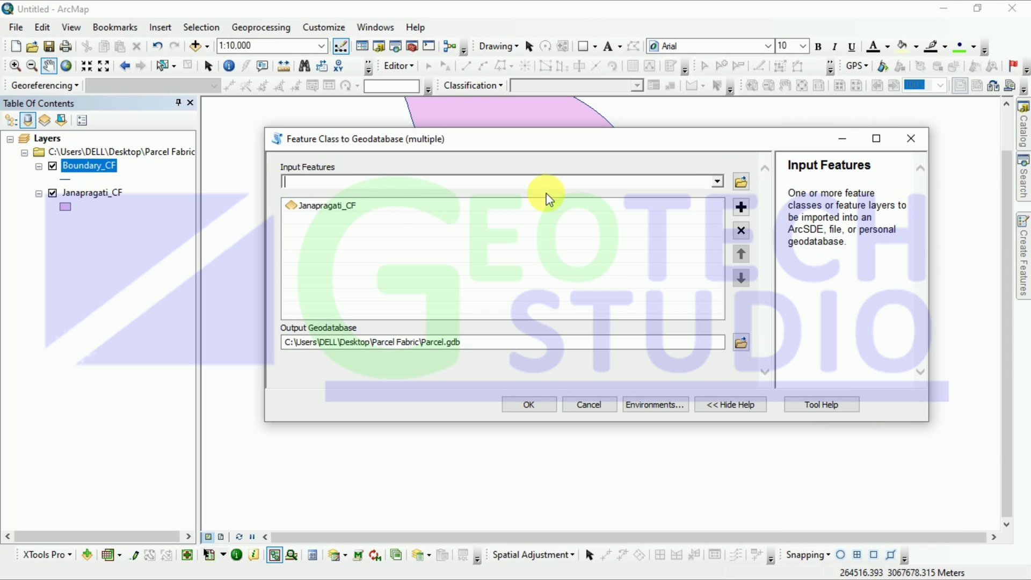
{"action": "left_click", "coordinate": [717, 181]}
{"action": "left_click", "coordinate": [344, 210]}
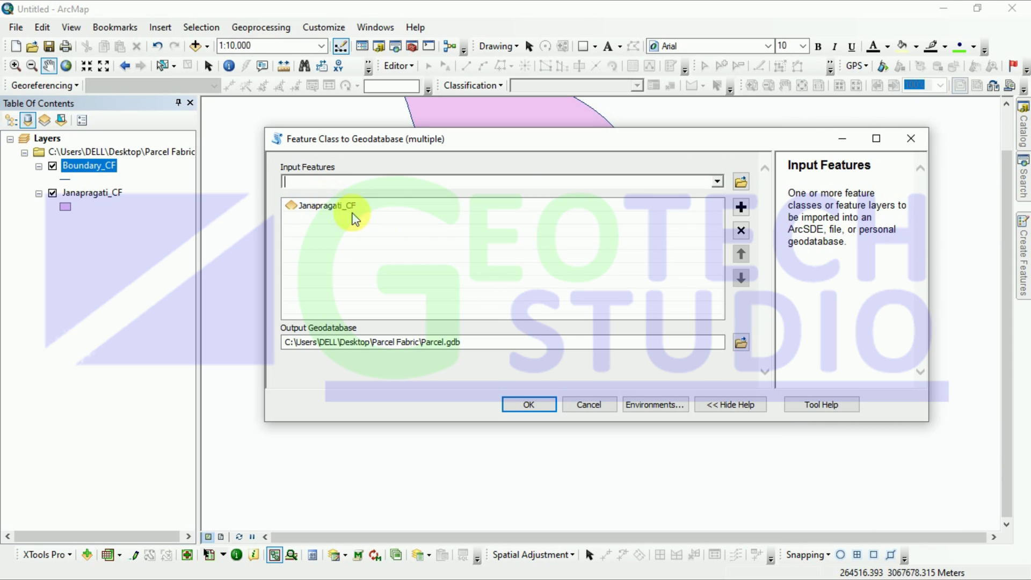
{"action": "left_click", "coordinate": [718, 181]}
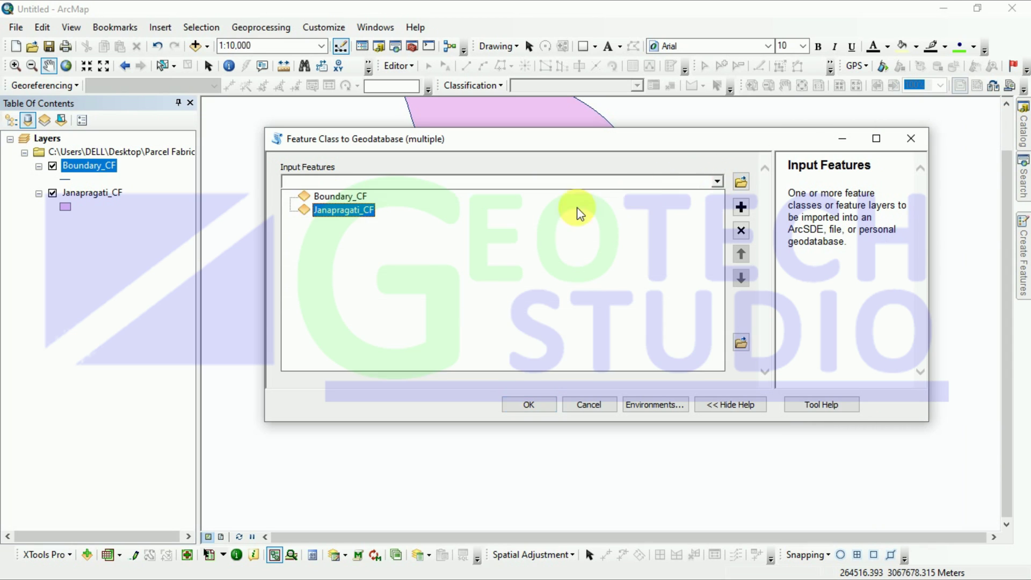
{"action": "left_click", "coordinate": [359, 194]}
{"action": "left_click", "coordinate": [530, 400]}
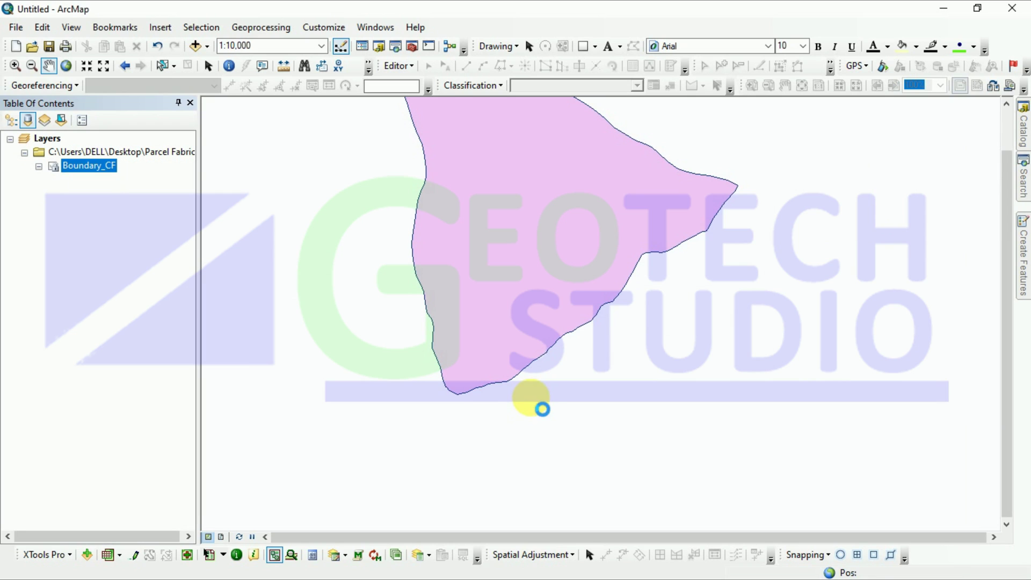
{"action": "left_click", "coordinate": [1025, 161]}
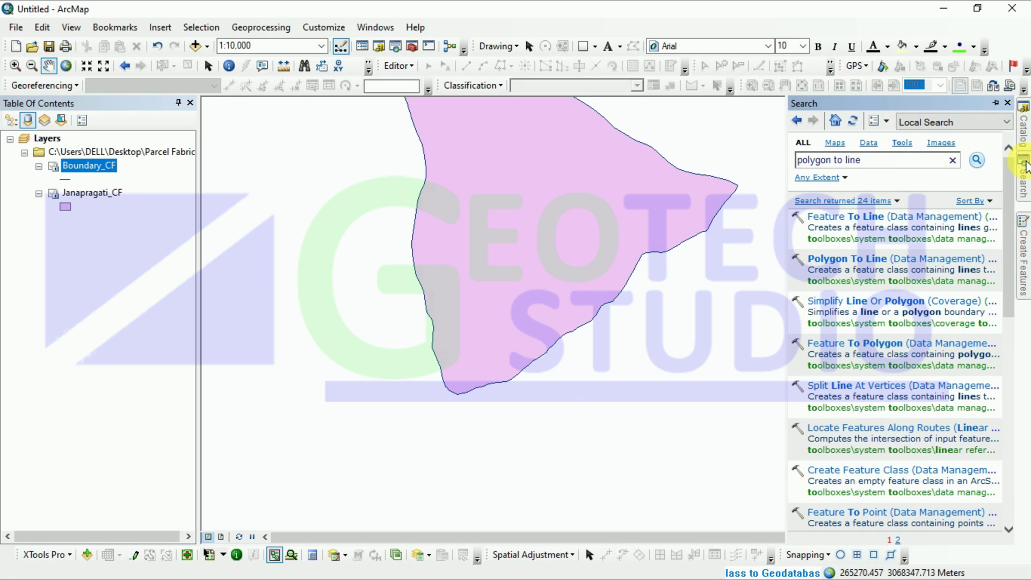
{"action": "left_click", "coordinate": [1023, 127]}
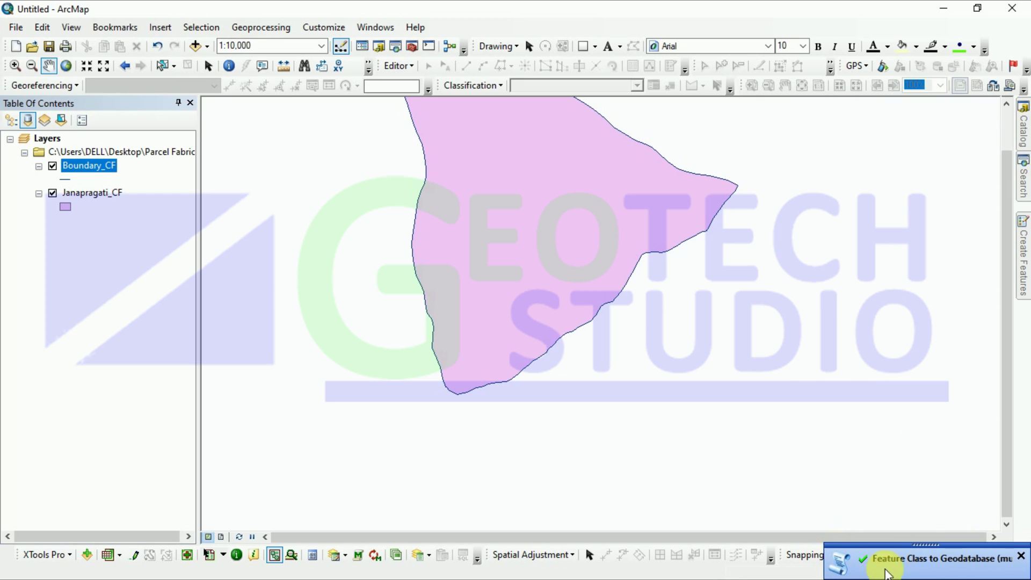
Import Janapragati_CF and Boundary_CF into the ParcelDataset feature dataset.
{"action": "left_click", "coordinate": [1024, 131]}
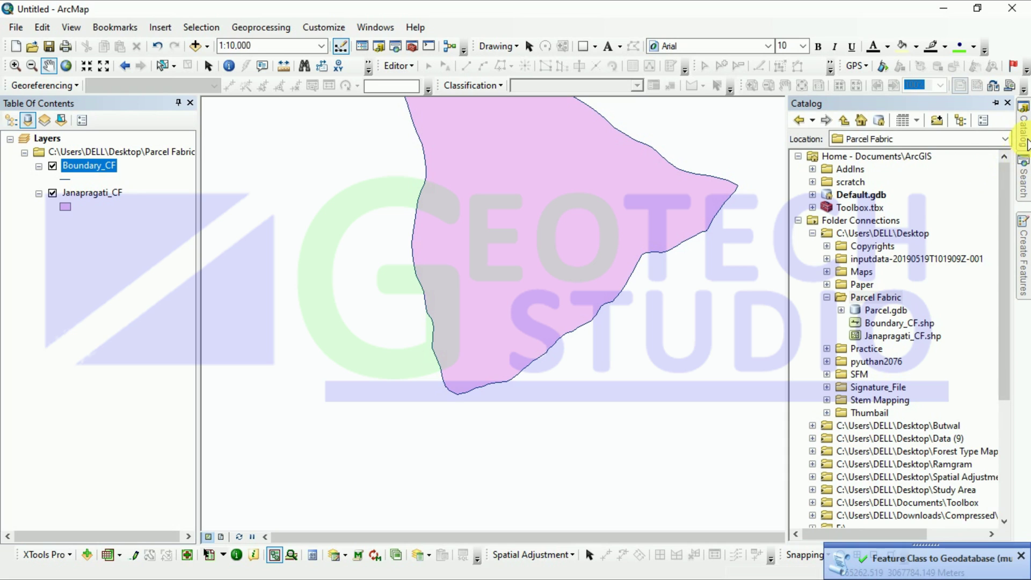
{"action": "left_click", "coordinate": [841, 311]}
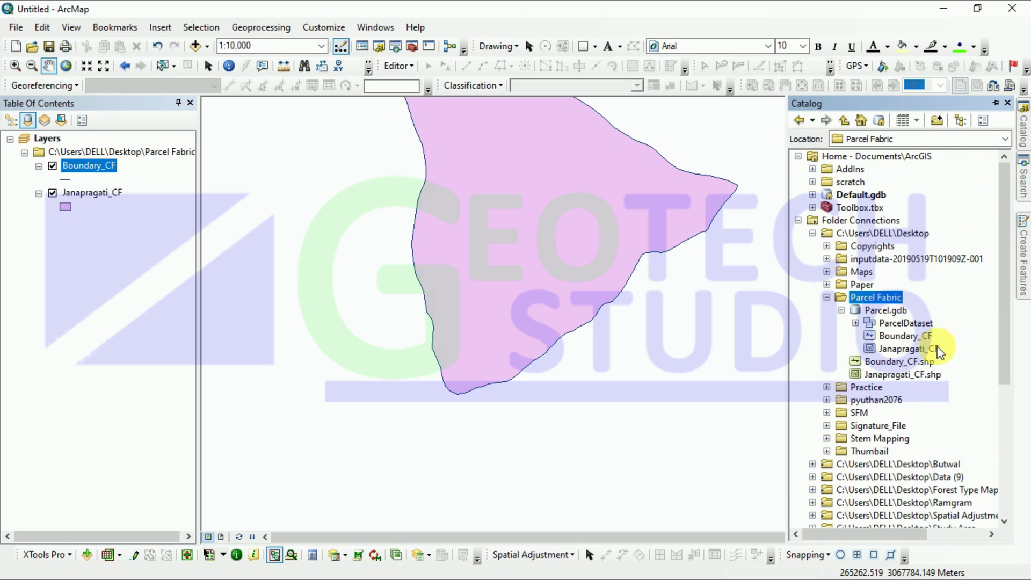
{"action": "left_click", "coordinate": [892, 322]}
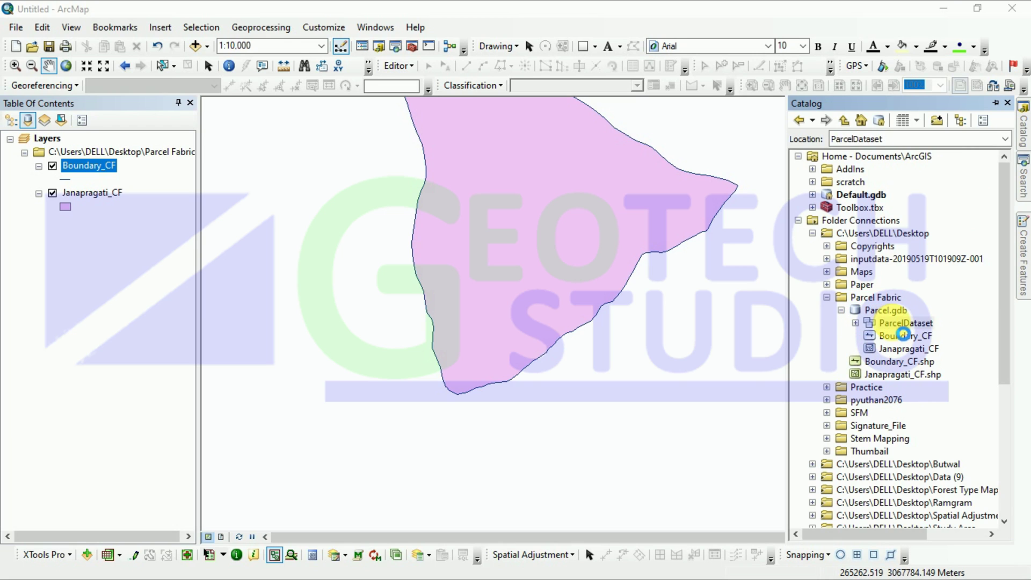
{"action": "right_click", "coordinate": [892, 323]}
{"action": "mouse_move", "coordinate": [810, 459]}
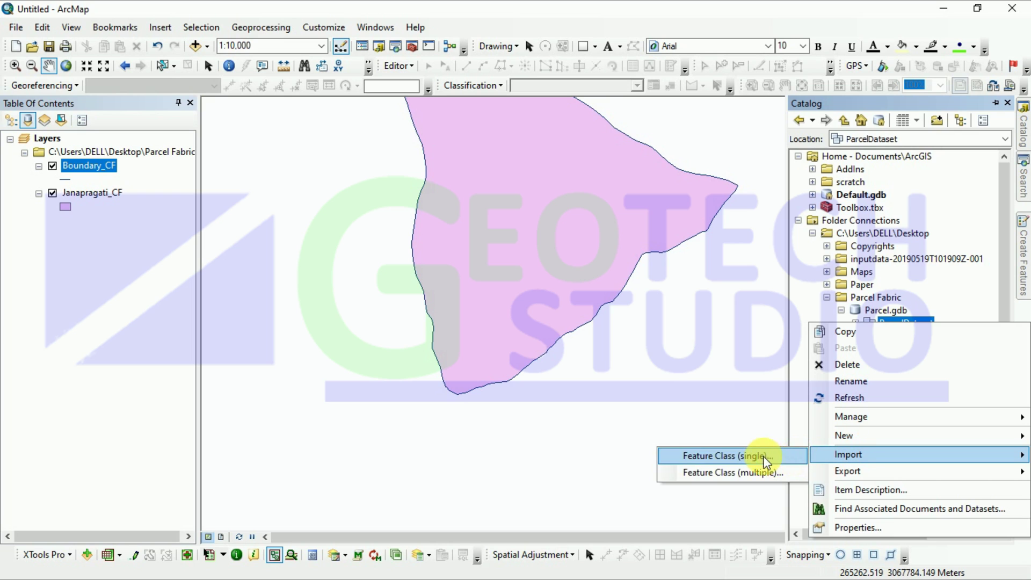
{"action": "left_click", "coordinate": [741, 472]}
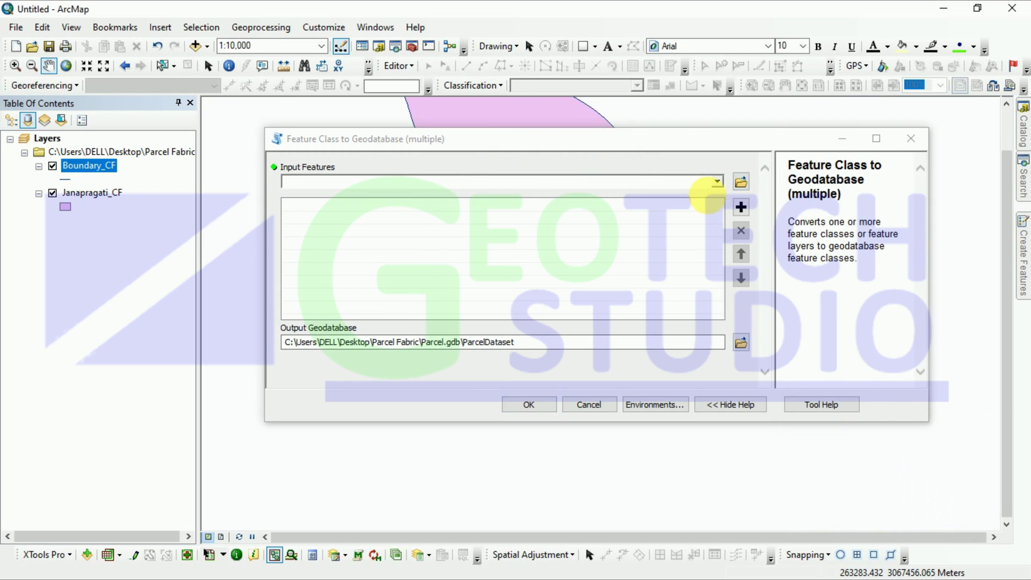
{"action": "left_click", "coordinate": [714, 188]}
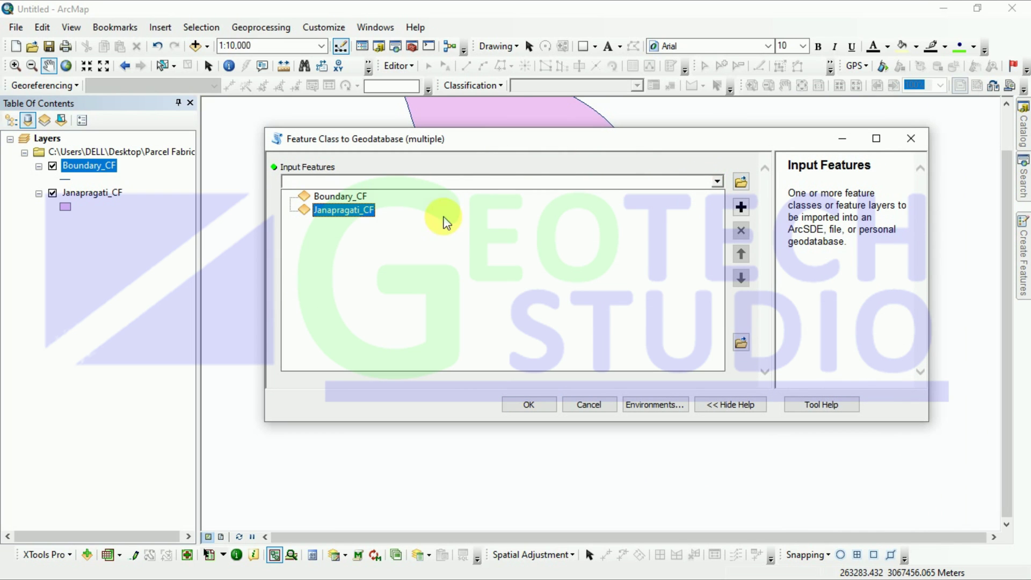
{"action": "left_click", "coordinate": [360, 212]}
{"action": "left_click", "coordinate": [717, 184]}
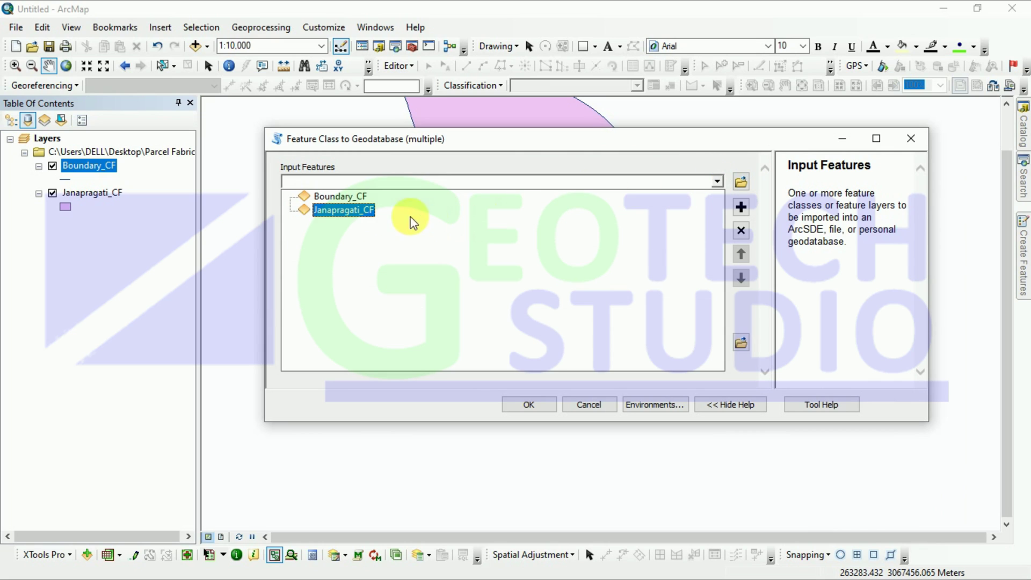
{"action": "left_click", "coordinate": [337, 199]}
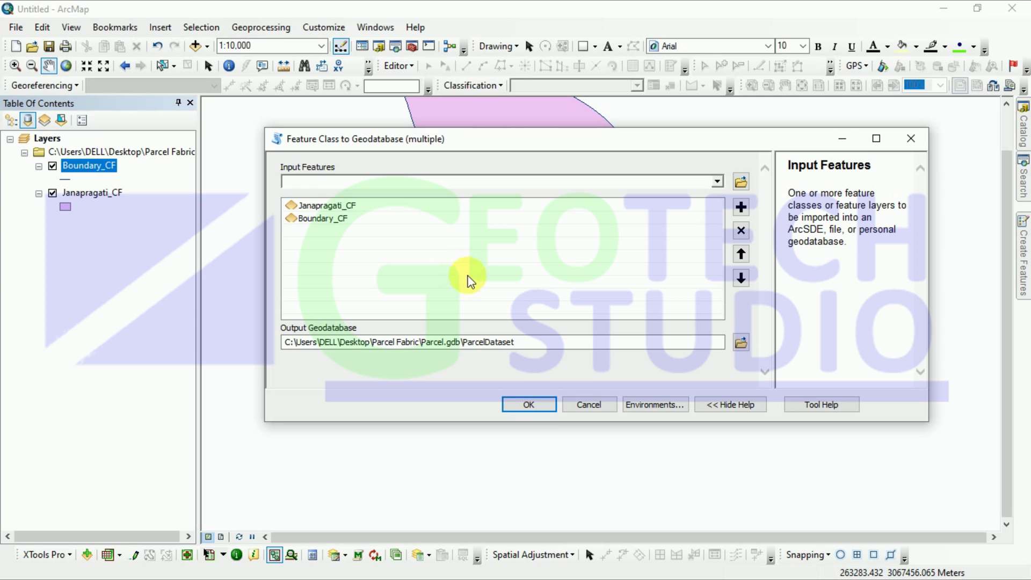
{"action": "left_click", "coordinate": [529, 404]}
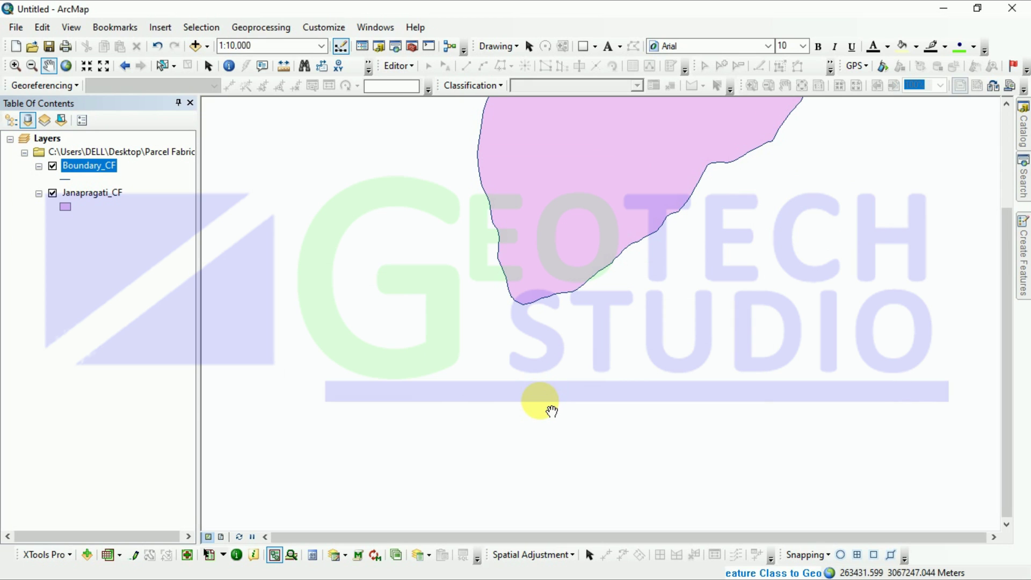
{"action": "left_click_drag", "start_coordinate": [557, 218], "coordinate": [487, 376]}
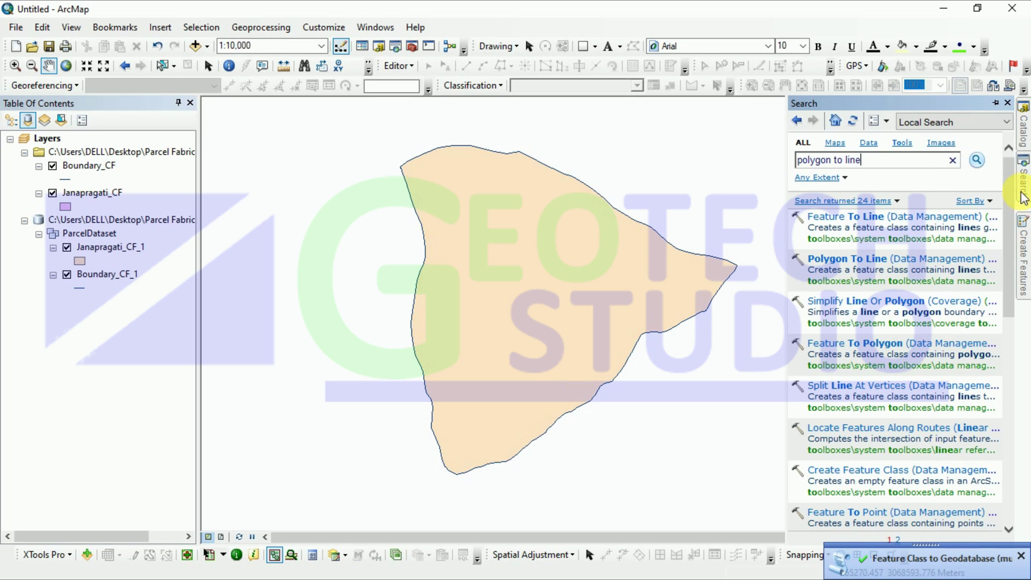
Start creating a new topology for ParcelDataset.
{"action": "mouse_move", "coordinate": [1024, 129]}
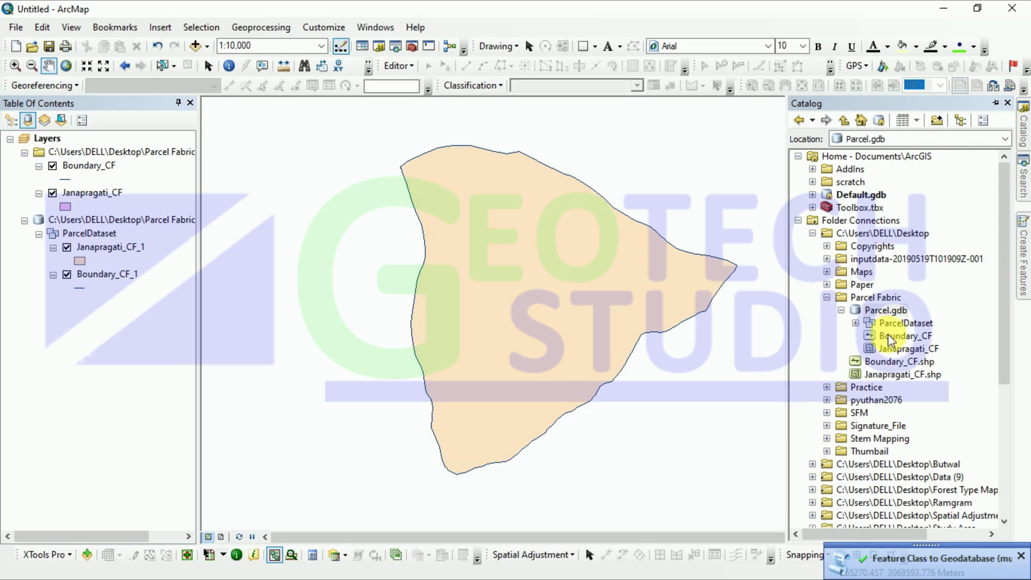
{"action": "left_click", "coordinate": [885, 314]}
{"action": "right_click", "coordinate": [893, 320]}
{"action": "mouse_move", "coordinate": [852, 435]}
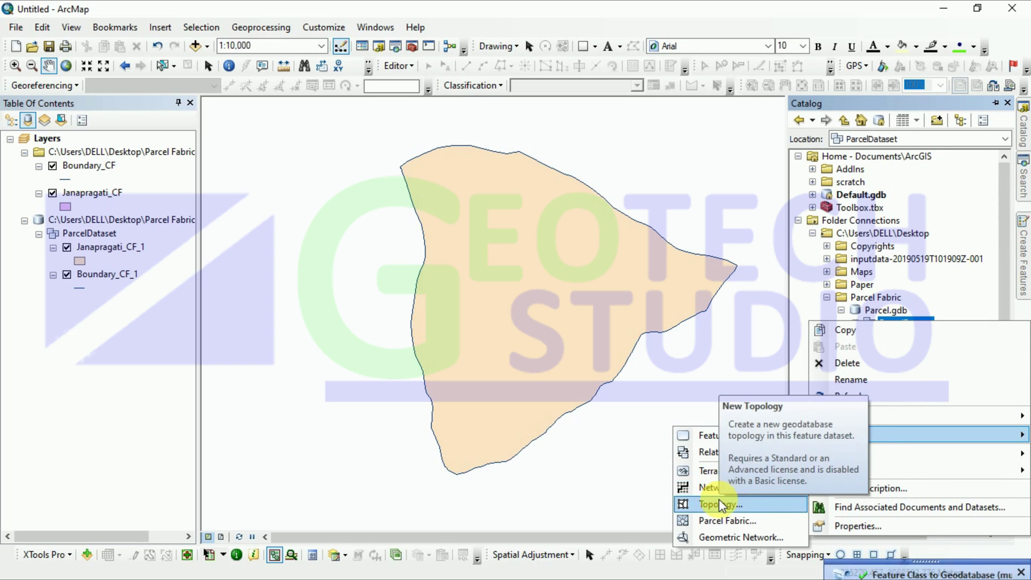
{"action": "left_click", "coordinate": [720, 504]}
Include both feature classes in the topology and add Must Not Overlap for Boundary_CF_1.
{"action": "left_click", "coordinate": [604, 422]}
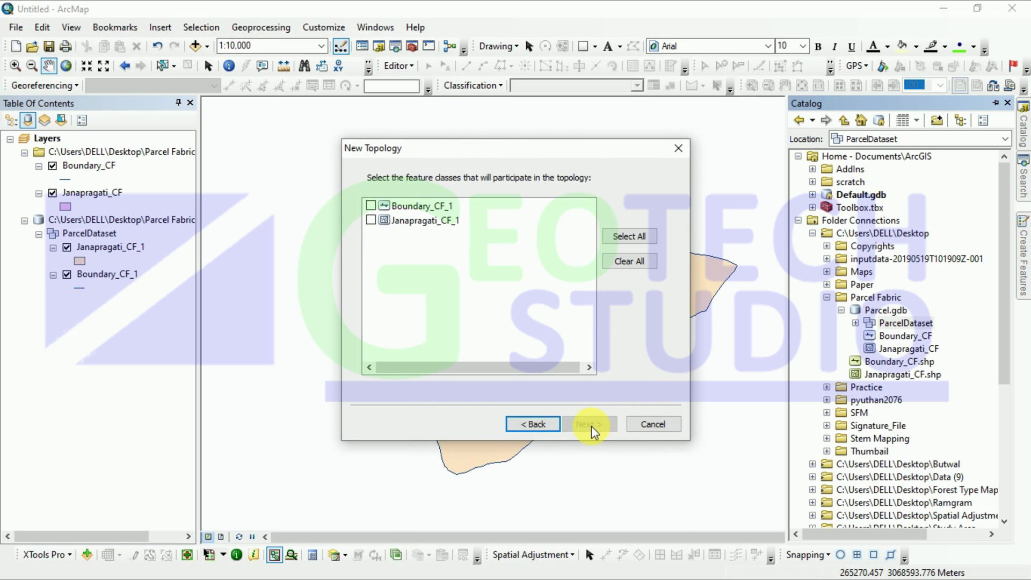
{"action": "left_click", "coordinate": [618, 237]}
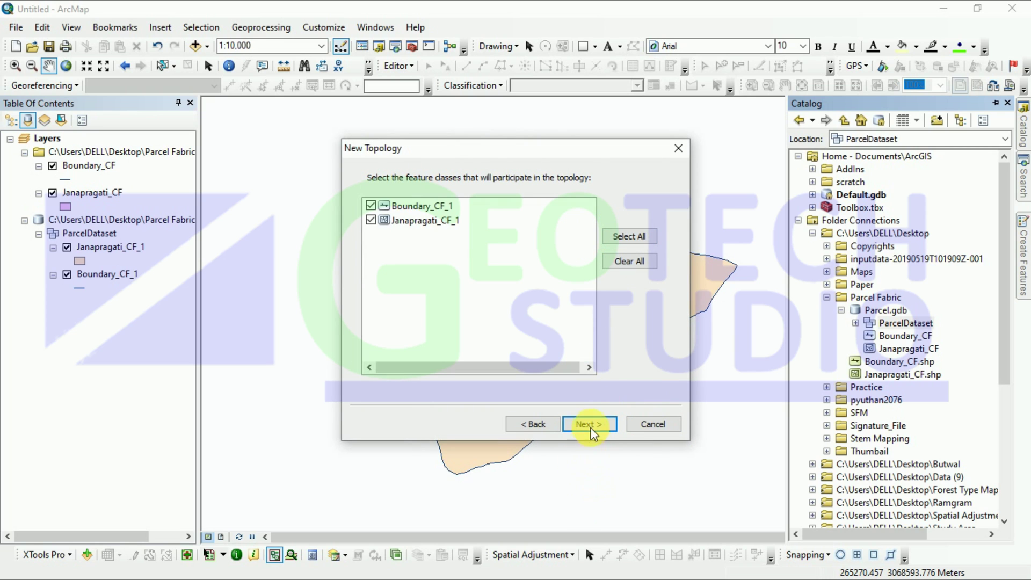
{"action": "left_click", "coordinate": [589, 426]}
{"action": "left_click", "coordinate": [590, 426]}
{"action": "left_click", "coordinate": [647, 206]}
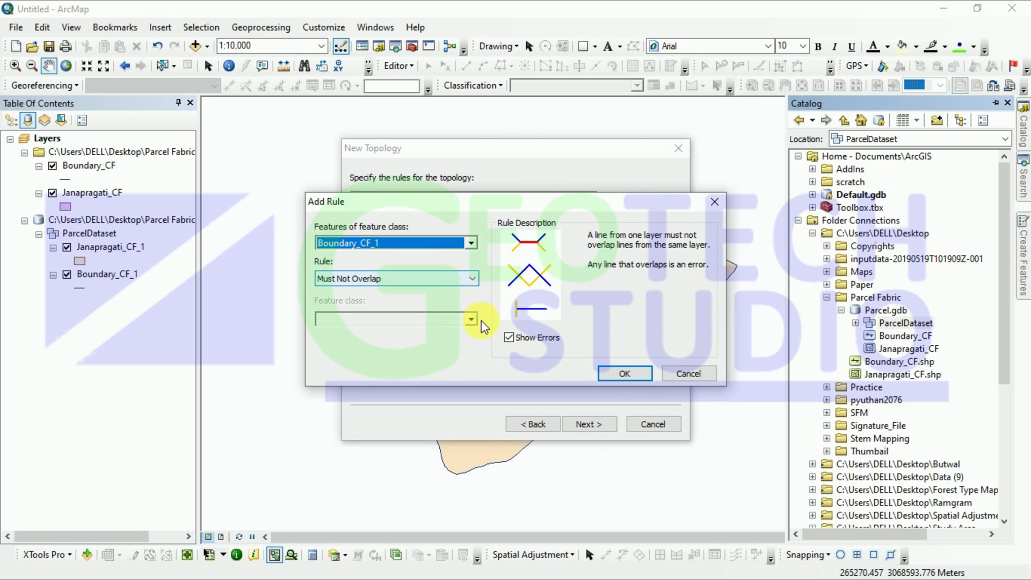
{"action": "left_click", "coordinate": [614, 380]}
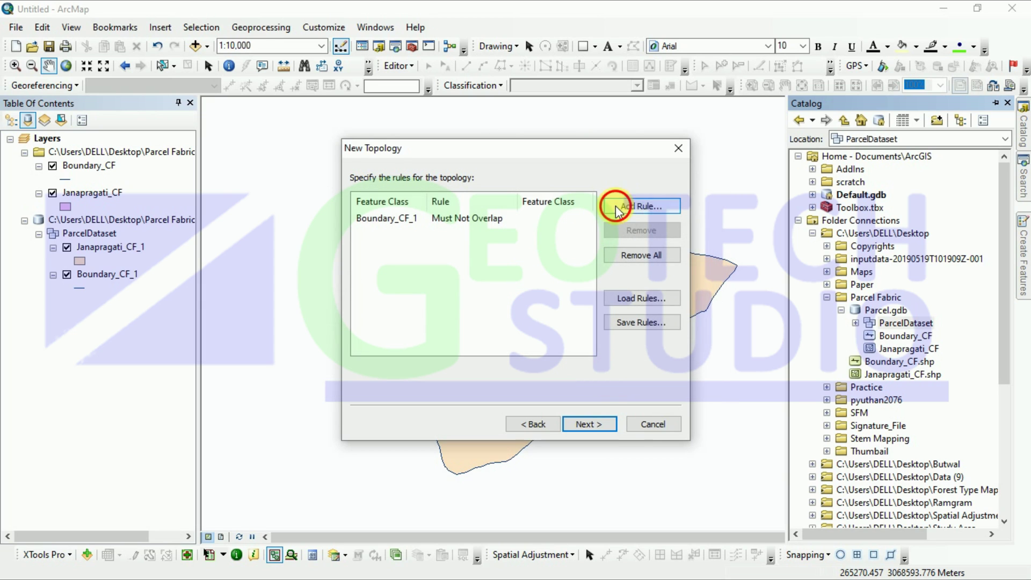
Add Must Not Intersect and Must Be Single Part rules for Boundary_CF_1.
{"action": "left_click", "coordinate": [616, 208]}
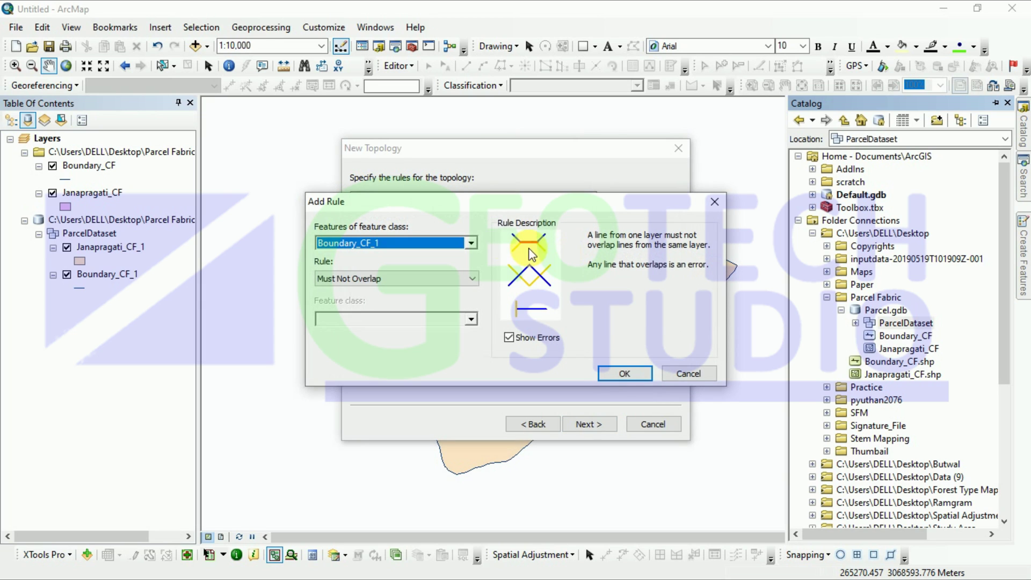
{"action": "left_click", "coordinate": [475, 277]}
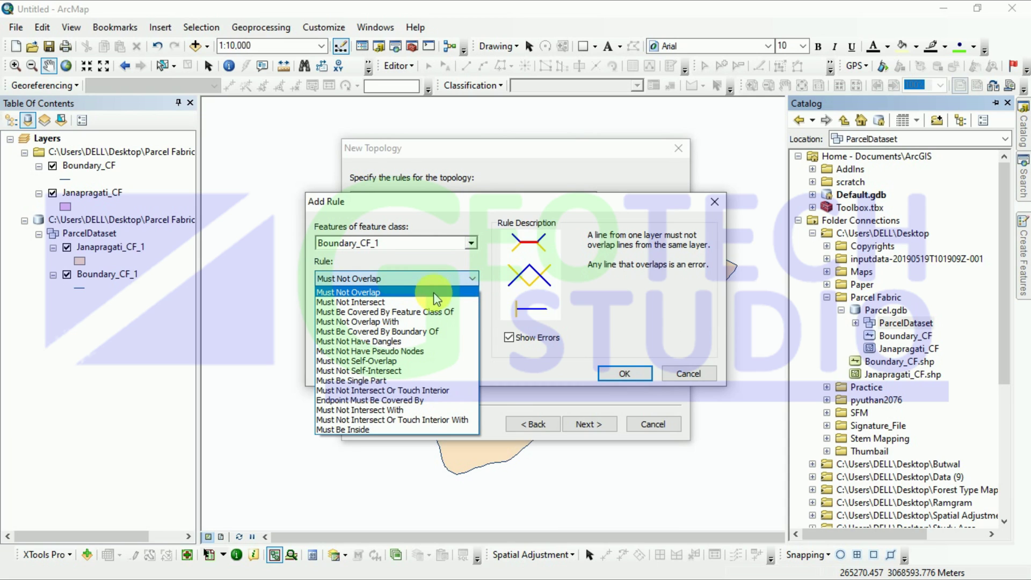
{"action": "left_click", "coordinate": [430, 302]}
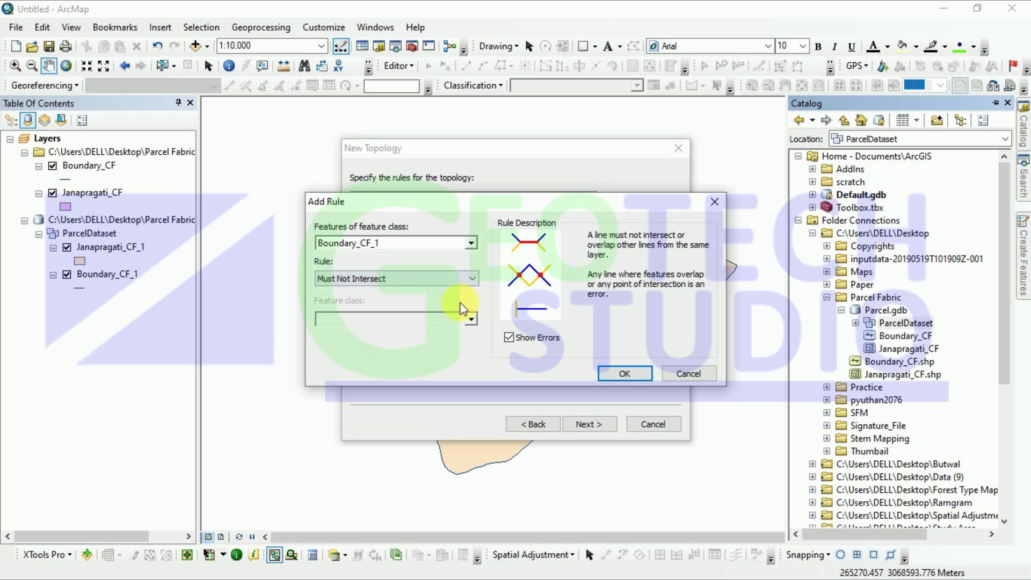
{"action": "left_click", "coordinate": [614, 375]}
{"action": "left_click", "coordinate": [628, 208]}
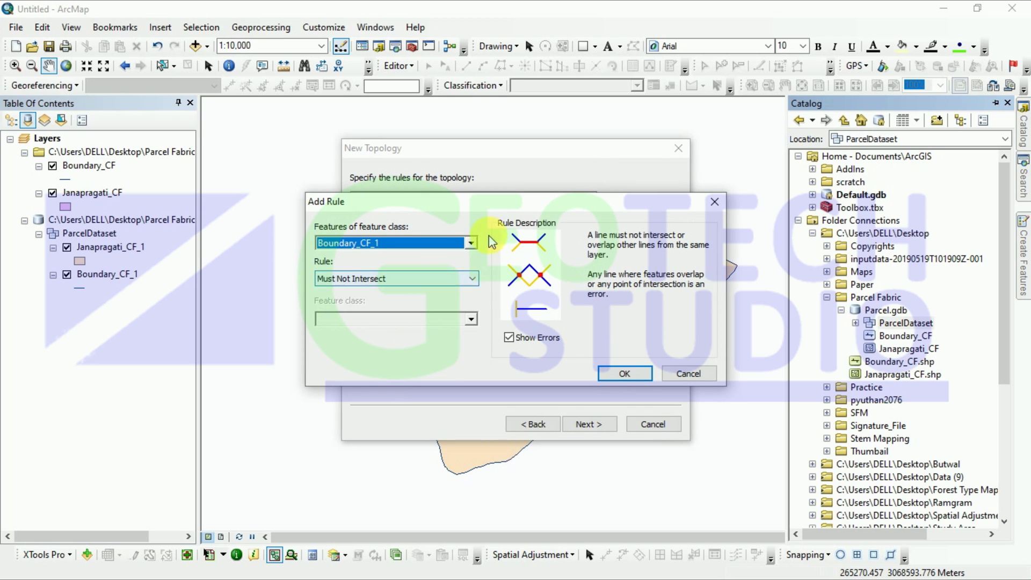
{"action": "left_click", "coordinate": [472, 278]}
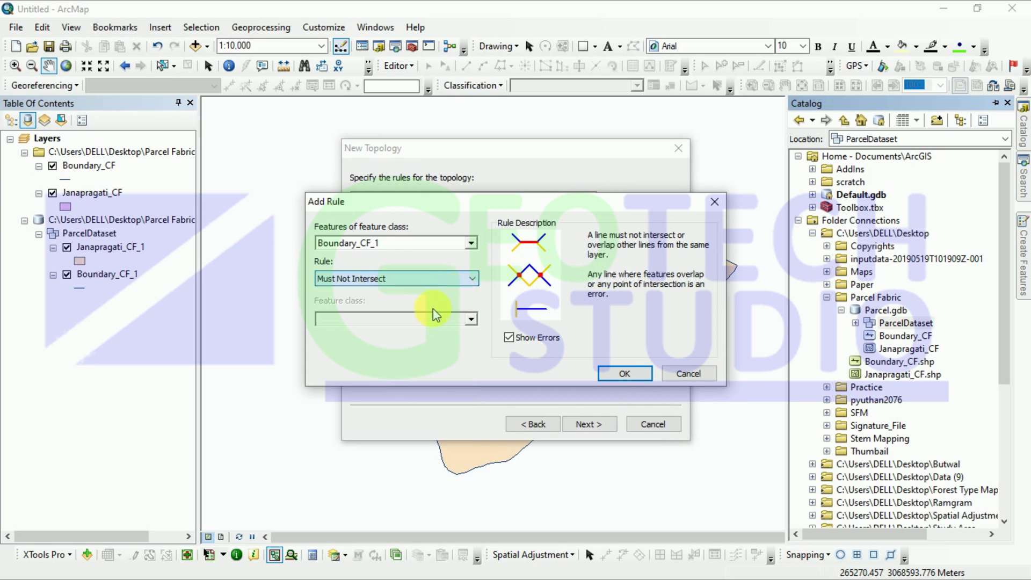
{"action": "left_click", "coordinate": [473, 279]}
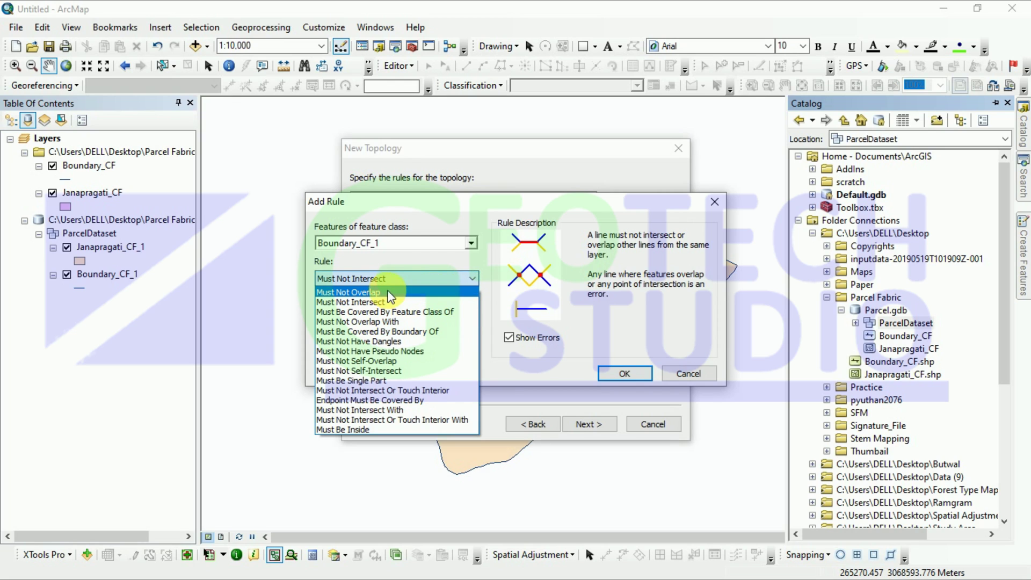
{"action": "left_click", "coordinate": [387, 379]}
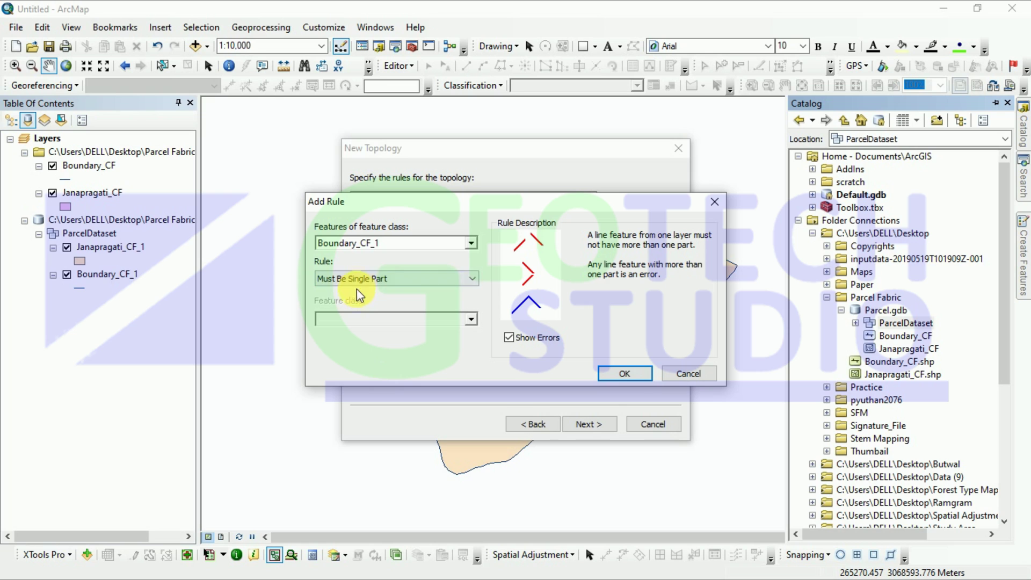
{"action": "left_click", "coordinate": [617, 372]}
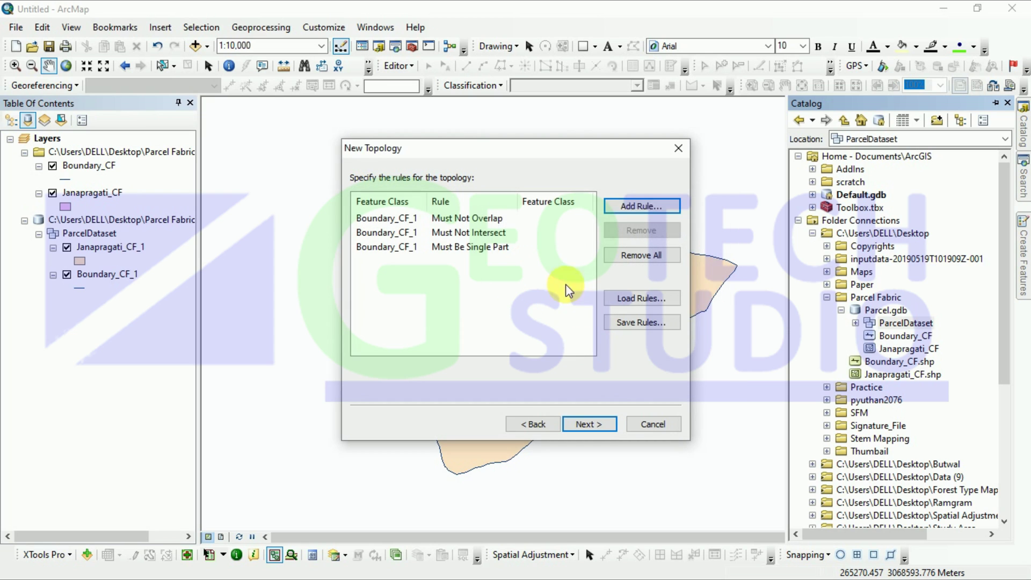
Add Must Not Intersect Or Touch Interior and Must Be Covered By Boundary Of Janapragati_CF_1 rules.
{"action": "left_click", "coordinate": [635, 209]}
{"action": "left_click", "coordinate": [473, 279]}
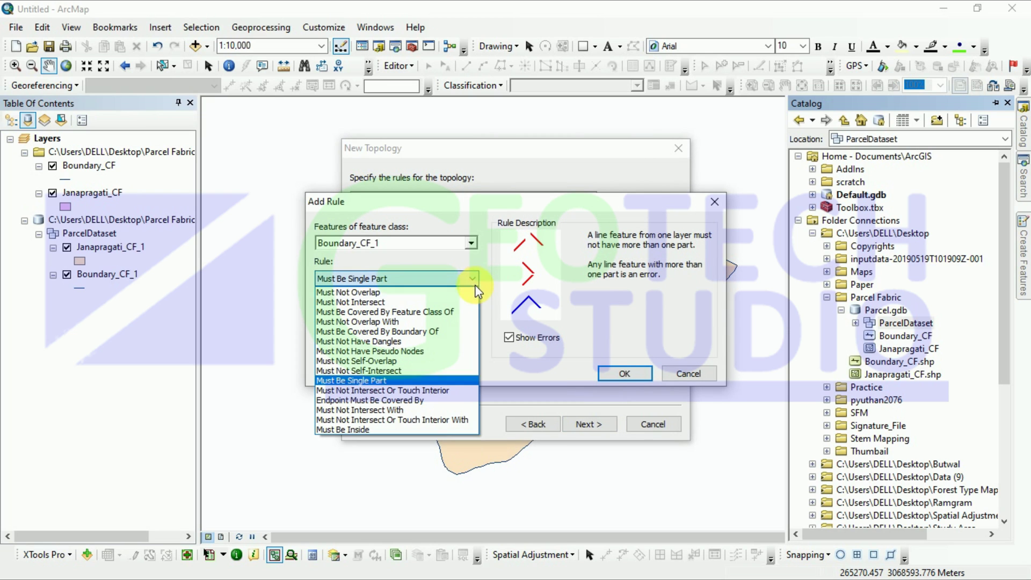
{"action": "left_click", "coordinate": [388, 391]}
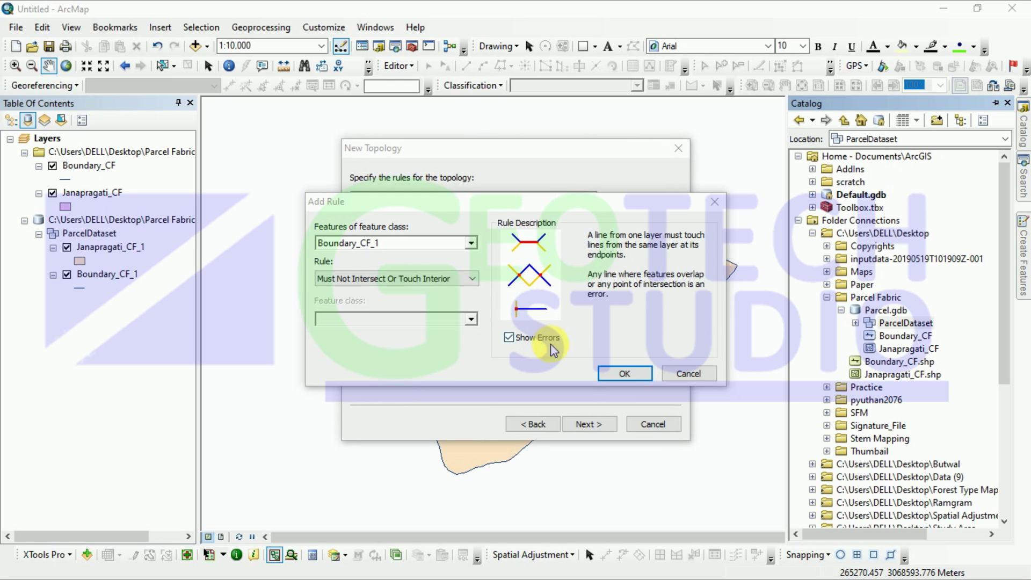
{"action": "left_click", "coordinate": [608, 377]}
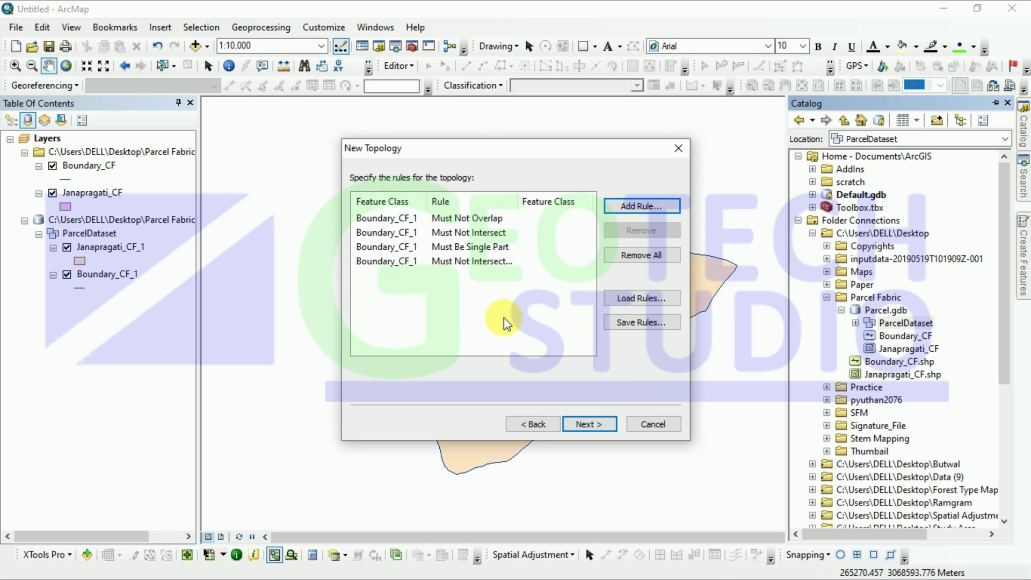
{"action": "left_click", "coordinate": [497, 262]}
{"action": "left_click", "coordinate": [659, 208]}
{"action": "left_click", "coordinate": [472, 279]}
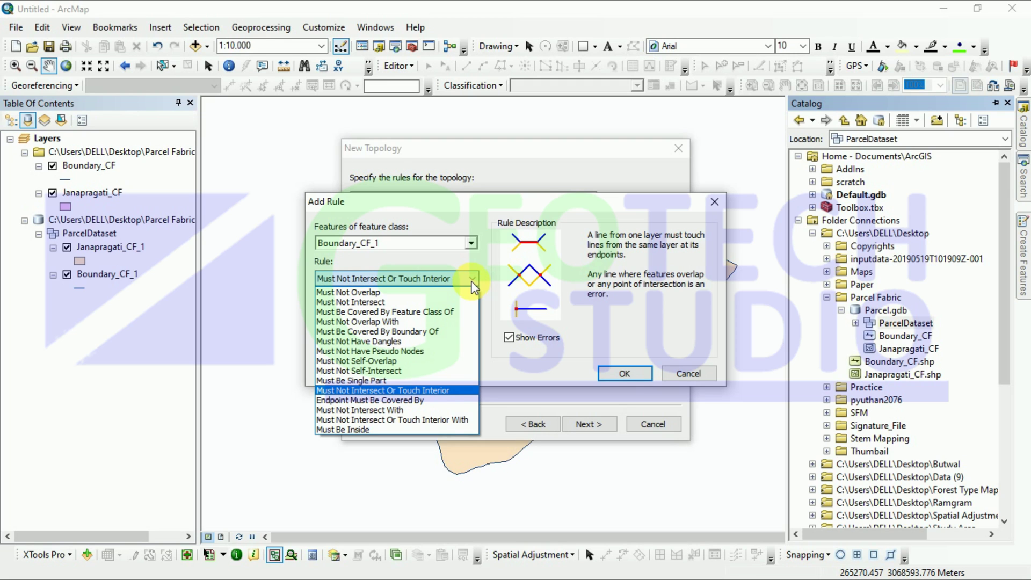
{"action": "left_click", "coordinate": [404, 333]}
{"action": "left_click", "coordinate": [605, 373]}
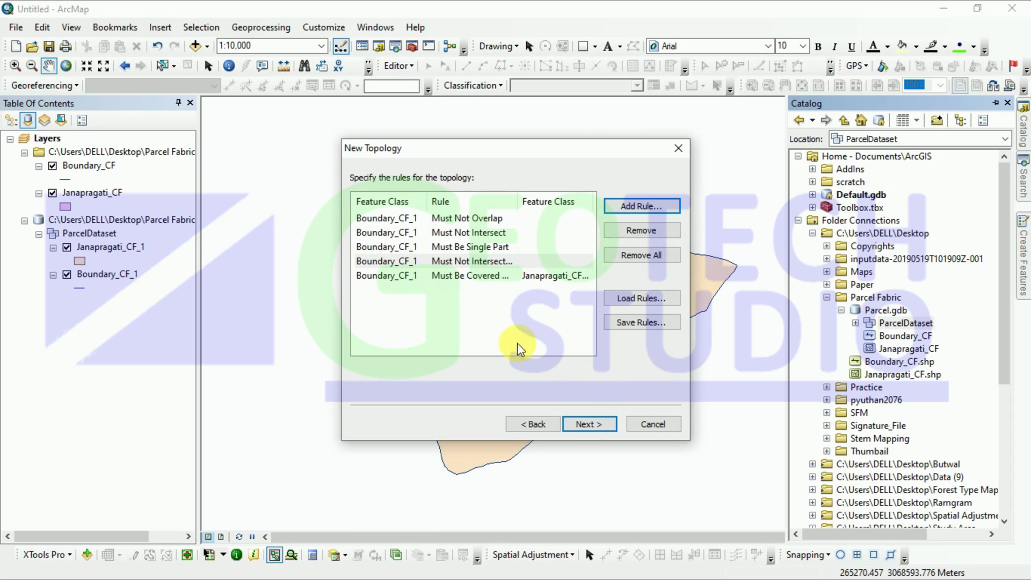
Add the rule Janapragati_CF_1 Boundary Must Be Covered By Boundary_CF_1.
{"action": "left_click", "coordinate": [624, 214]}
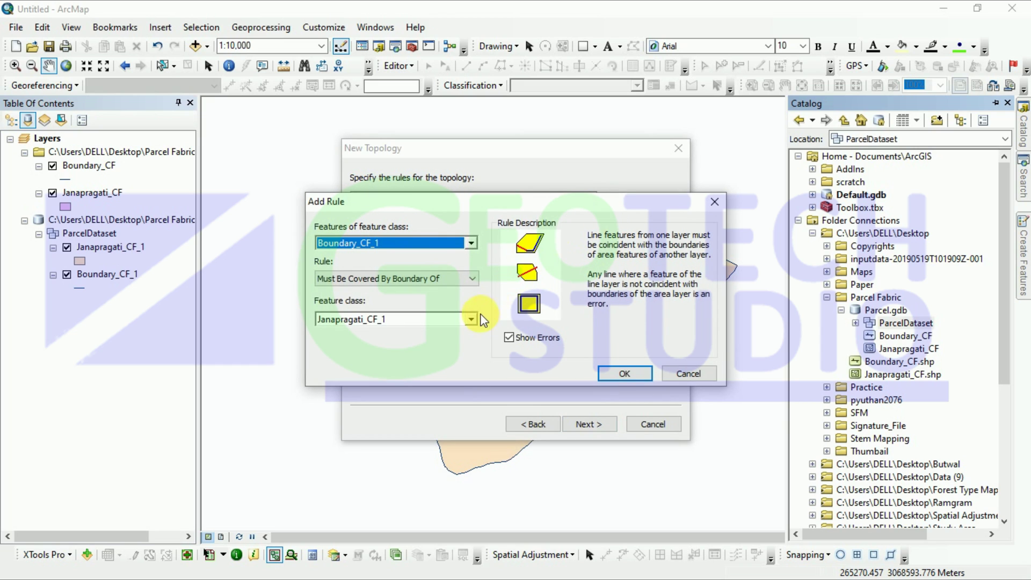
{"action": "left_click", "coordinate": [470, 243]}
{"action": "left_click", "coordinate": [394, 271]}
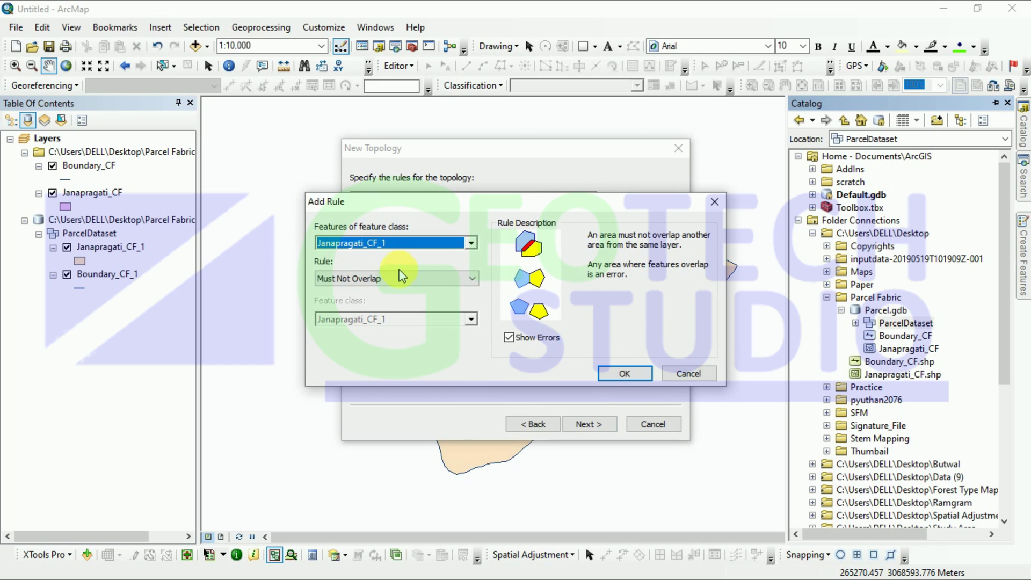
{"action": "left_click", "coordinate": [473, 280]}
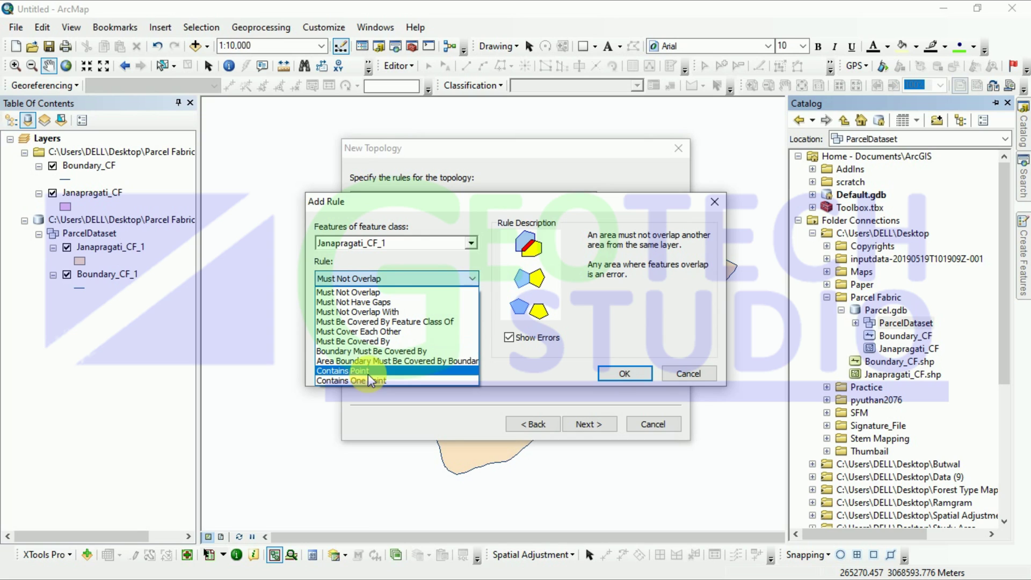
{"action": "left_click", "coordinate": [368, 352]}
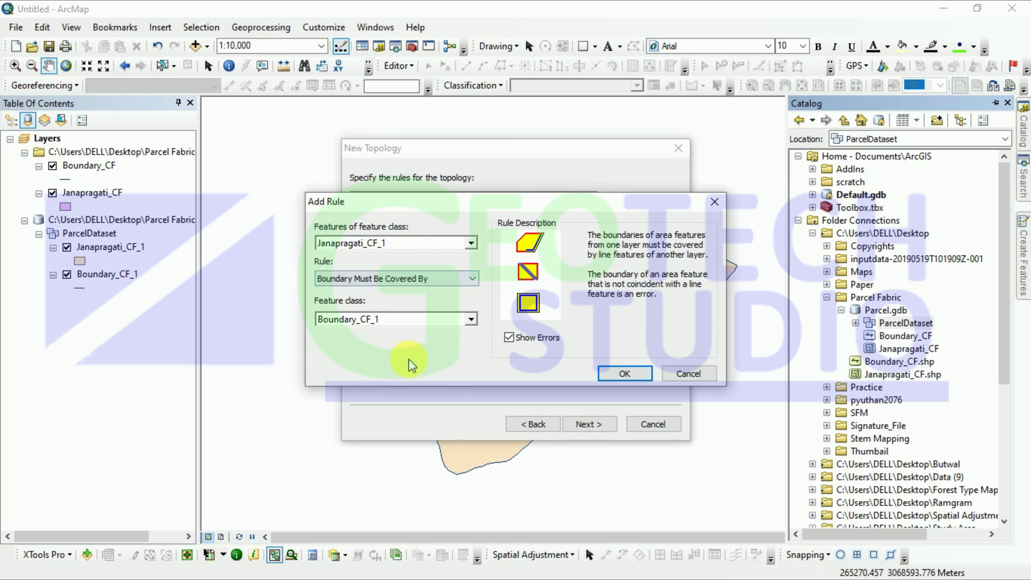
{"action": "left_click", "coordinate": [623, 375]}
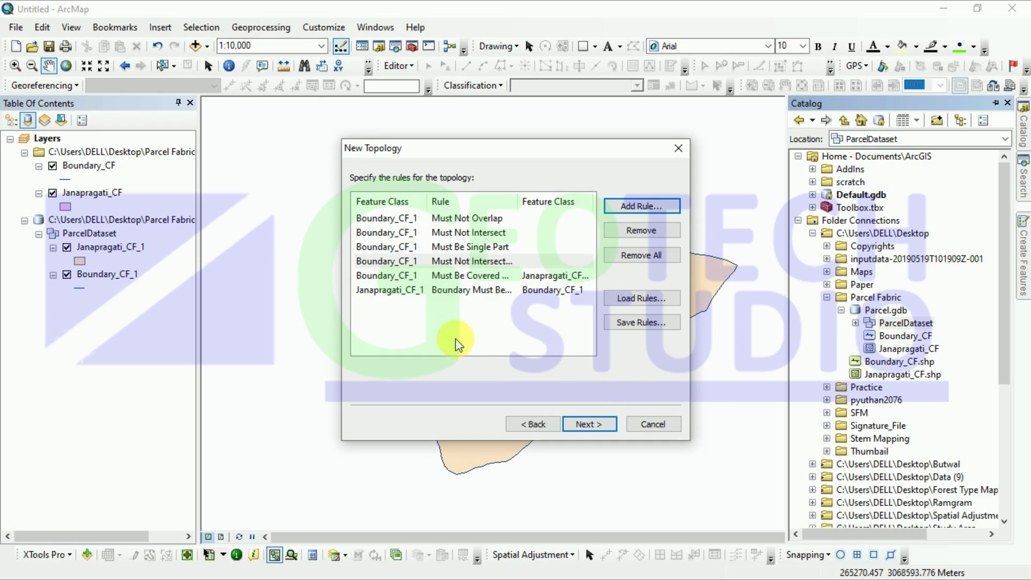
Finish creating the six-rule topology and validate it.
{"action": "left_click", "coordinate": [418, 278]}
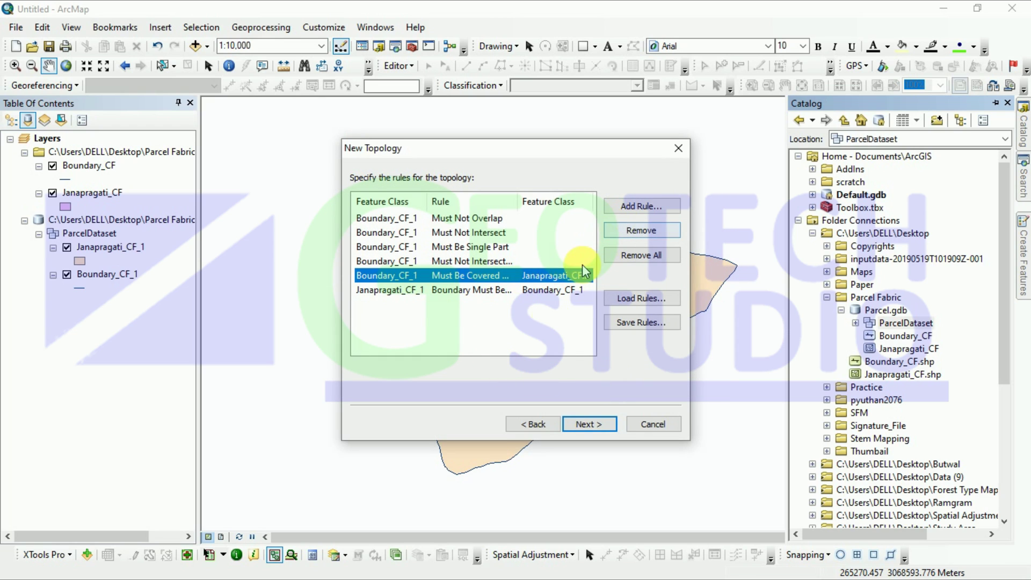
{"action": "left_click", "coordinate": [559, 290]}
{"action": "left_click", "coordinate": [585, 423]}
{"action": "left_click", "coordinate": [586, 425]}
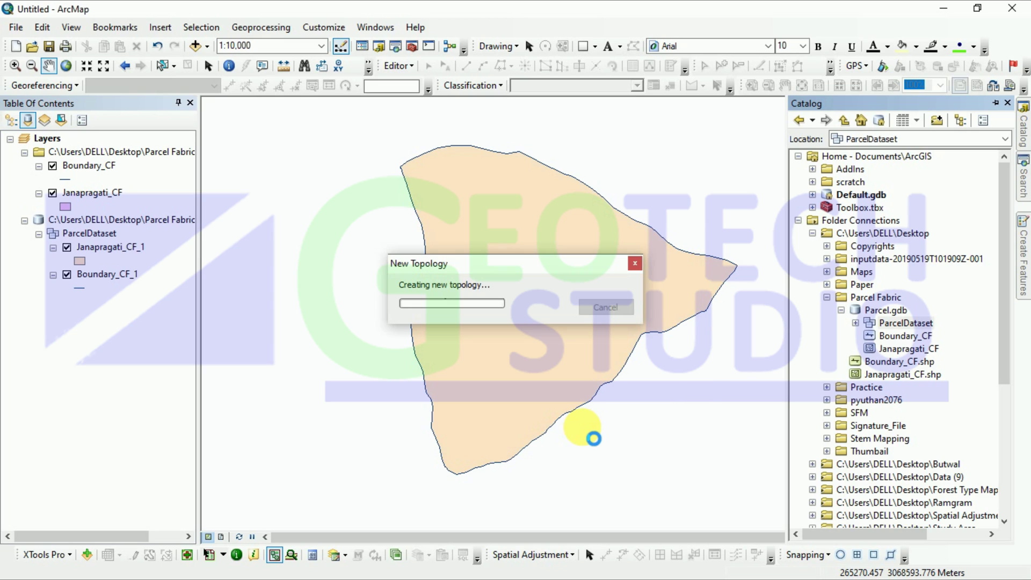
{"action": "left_click", "coordinate": [564, 340]}
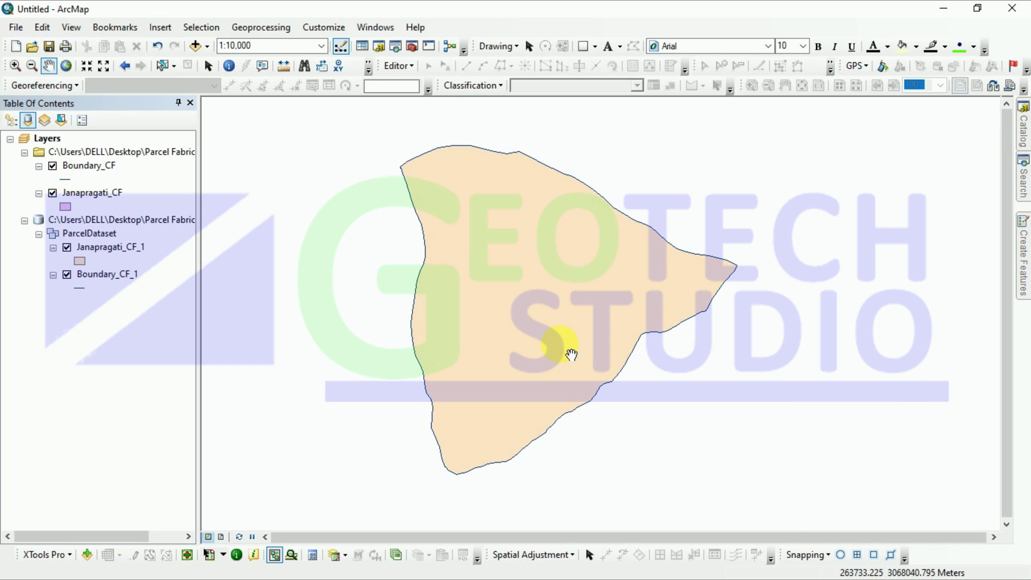
Create a parcel fabric named NewFabricCF inside ParcelDataset.
{"action": "mouse_move", "coordinate": [1025, 128]}
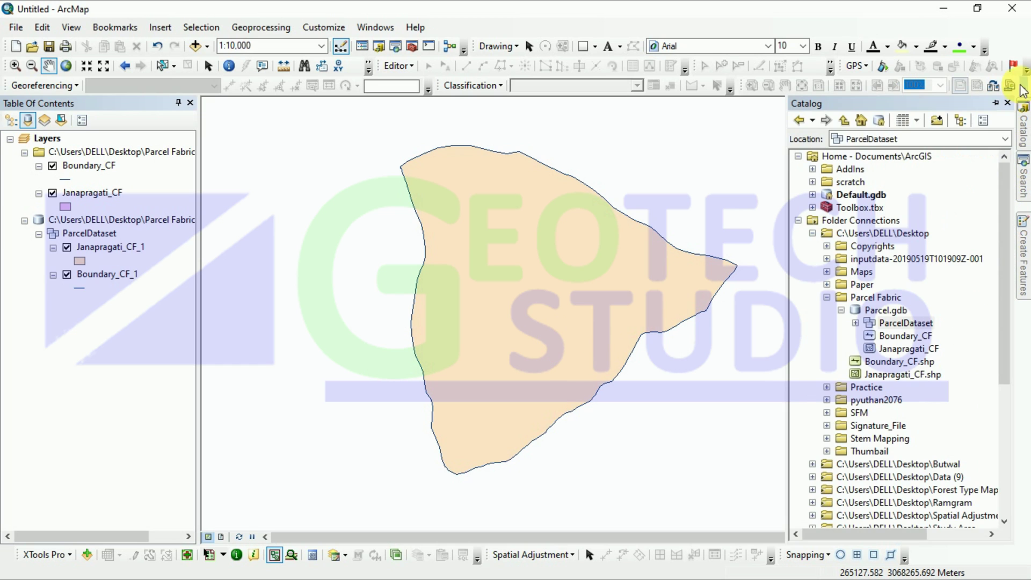
{"action": "left_click", "coordinate": [881, 323]}
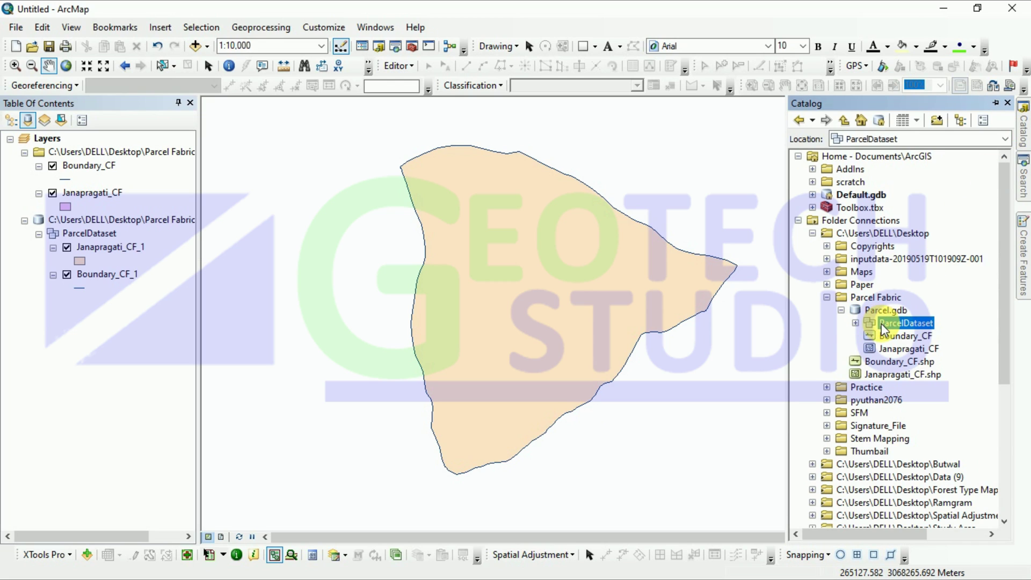
{"action": "right_click", "coordinate": [881, 324]}
{"action": "mouse_move", "coordinate": [854, 436]}
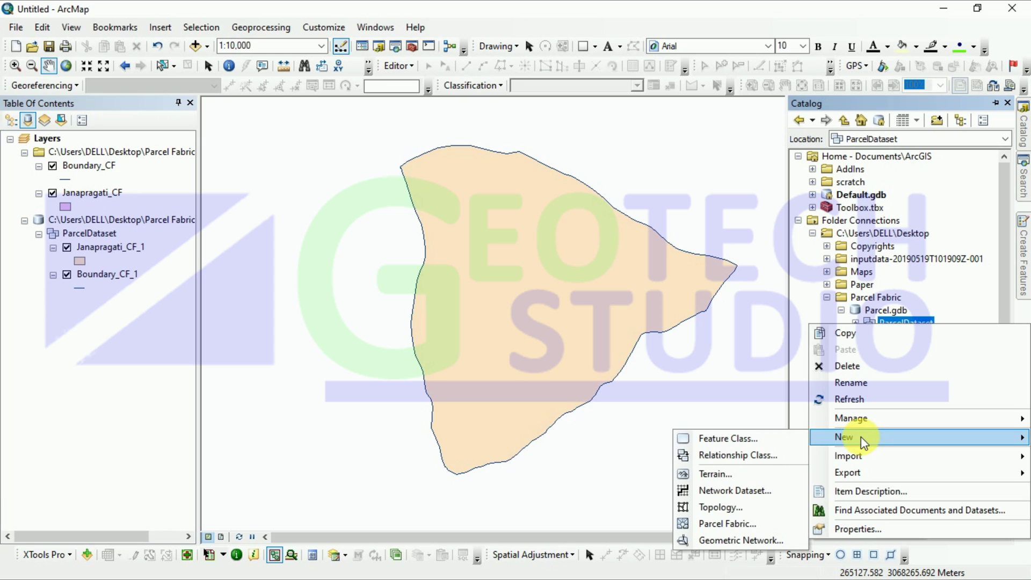
{"action": "left_click", "coordinate": [722, 524]}
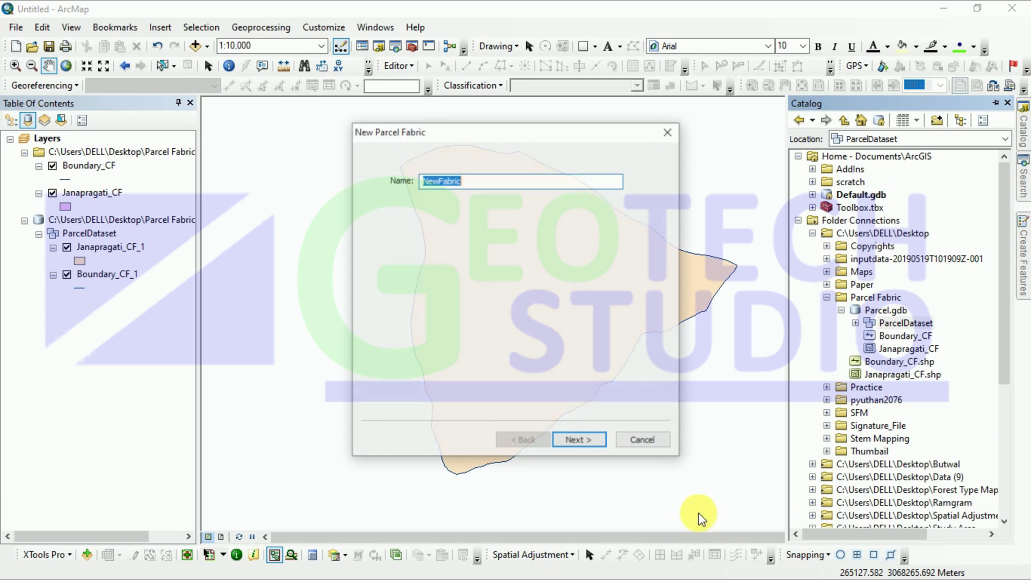
{"action": "left_click", "coordinate": [470, 183]}
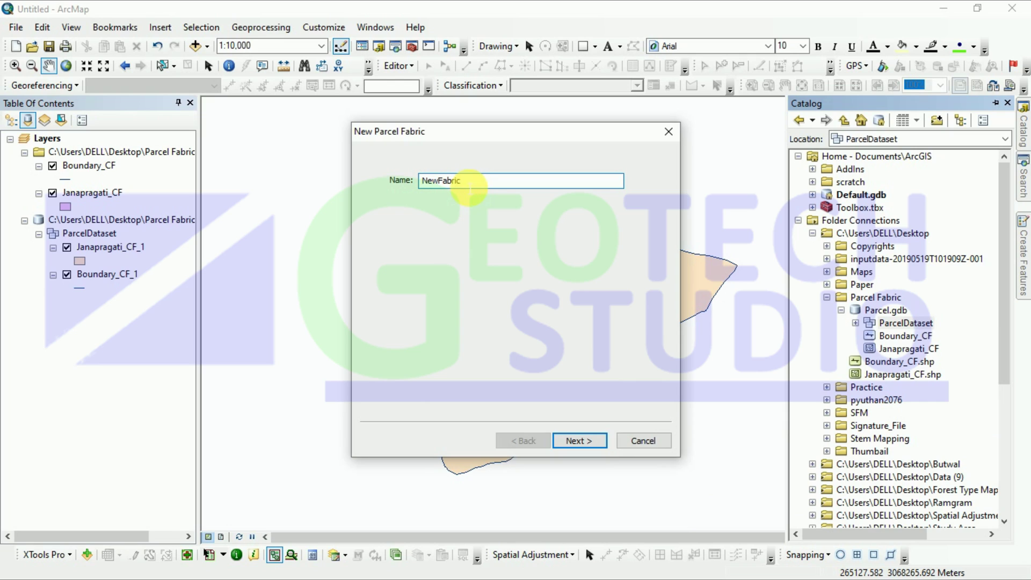
{"action": "type", "text": "CF"}
{"action": "left_click", "coordinate": [581, 441]}
{"action": "left_click", "coordinate": [580, 440]}
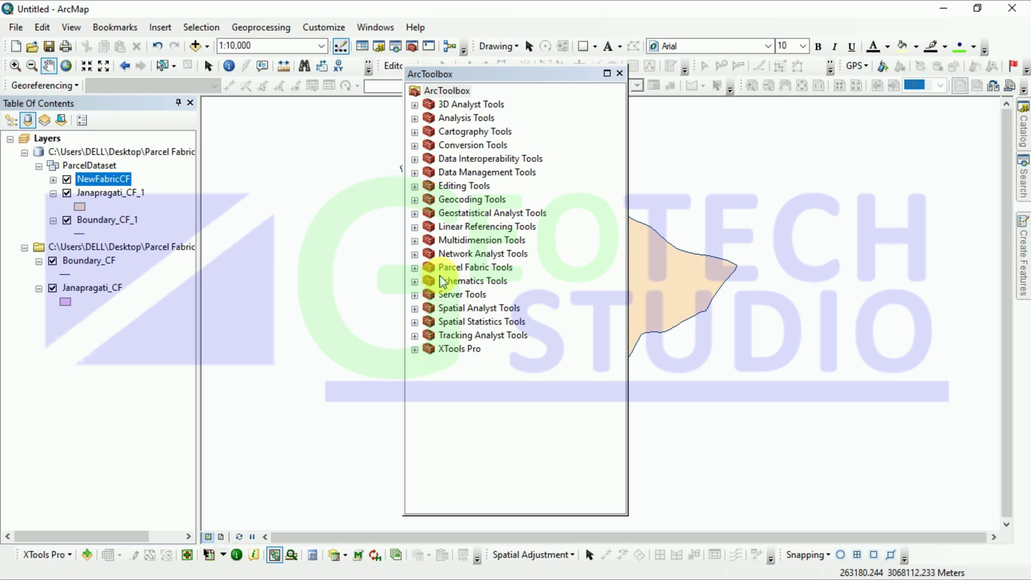
Load Janapragati_CF_1 into the NewFabricCF parcel fabric with Load a Topology to a Parcel Fabric.
{"action": "left_click", "coordinate": [415, 267]}
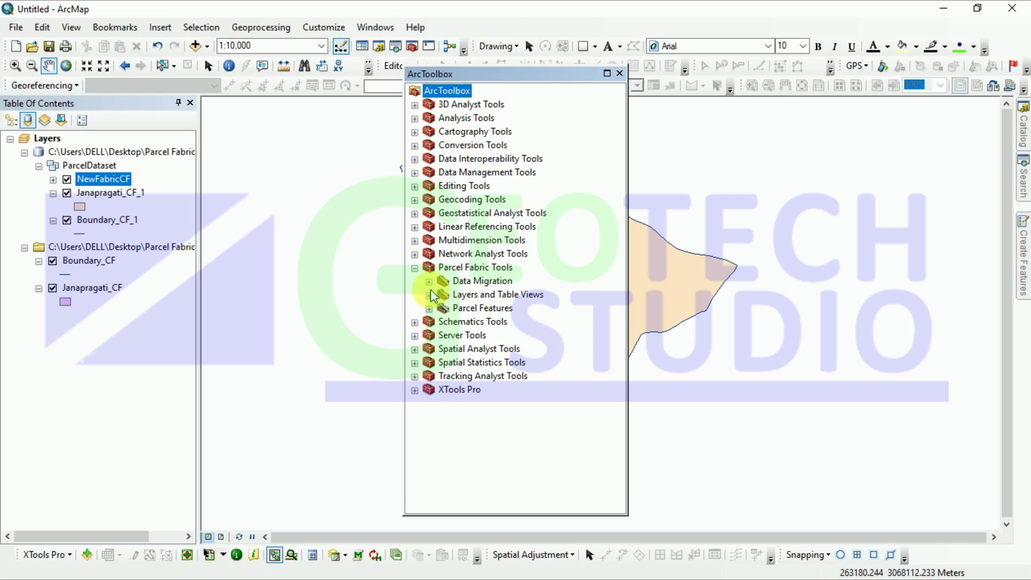
{"action": "left_click", "coordinate": [429, 281]}
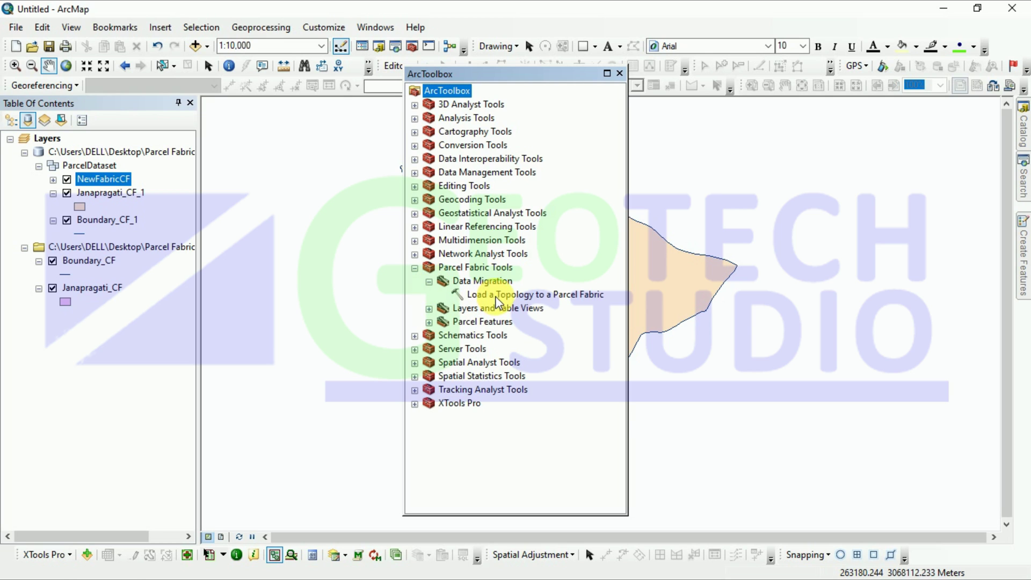
{"action": "double_click", "coordinate": [493, 295]}
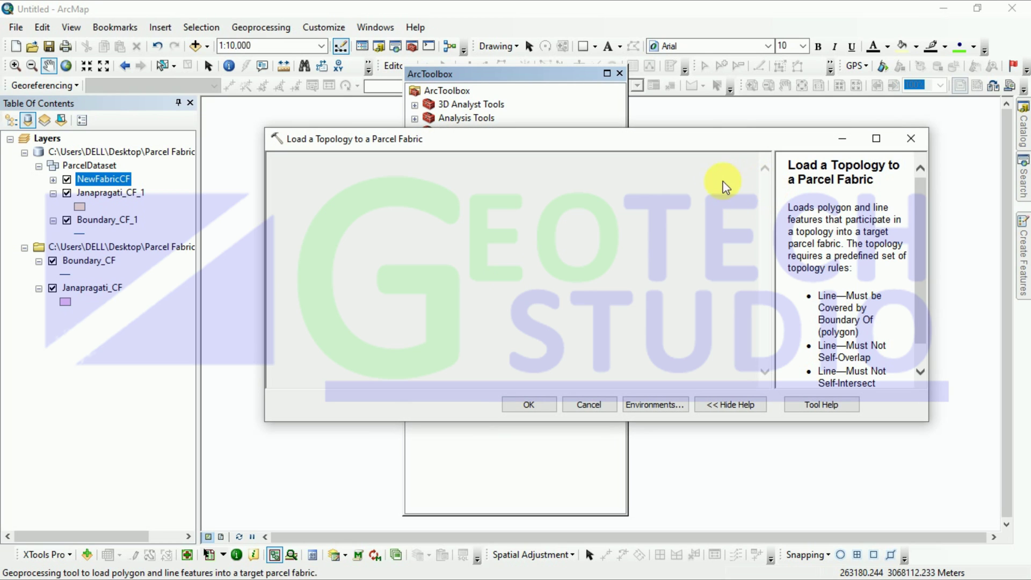
{"action": "left_click", "coordinate": [717, 181]}
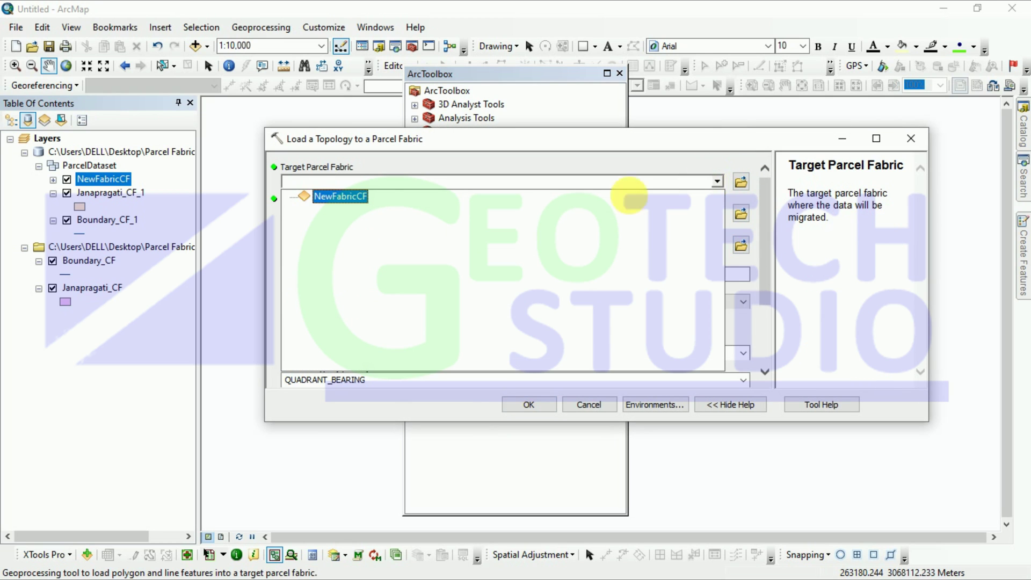
{"action": "left_click", "coordinate": [341, 196]}
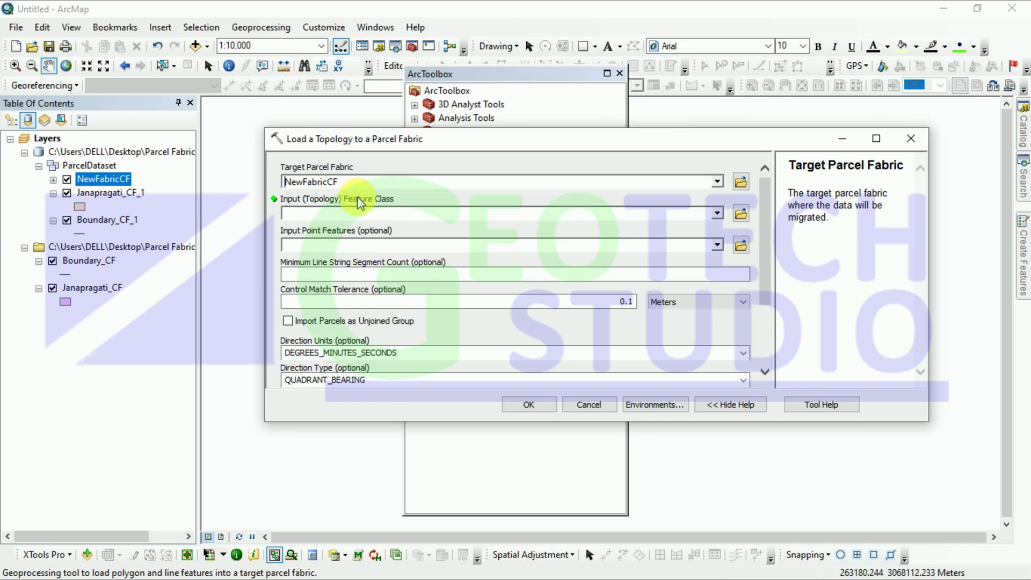
{"action": "left_click", "coordinate": [717, 214]}
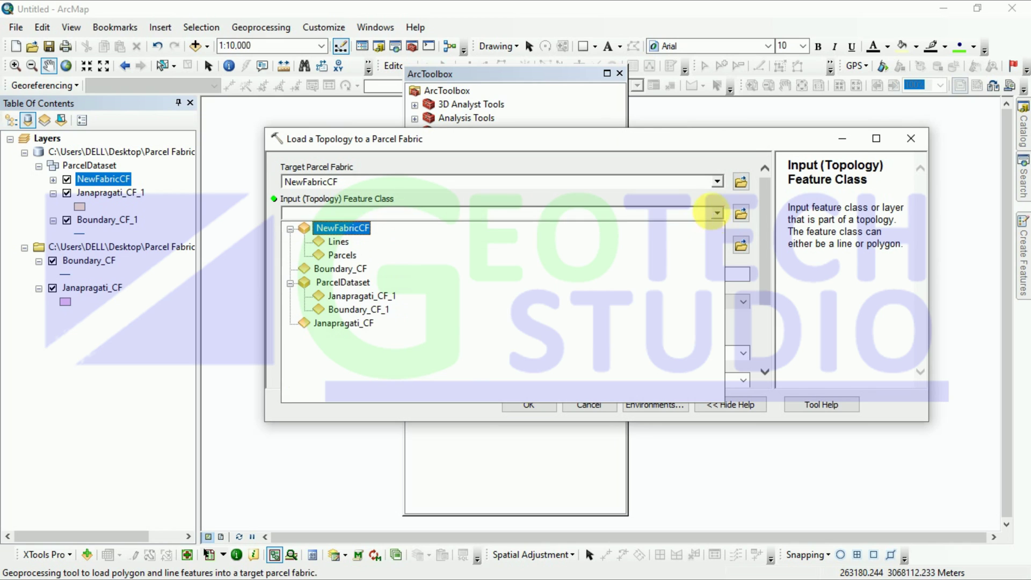
{"action": "left_click", "coordinate": [377, 297]}
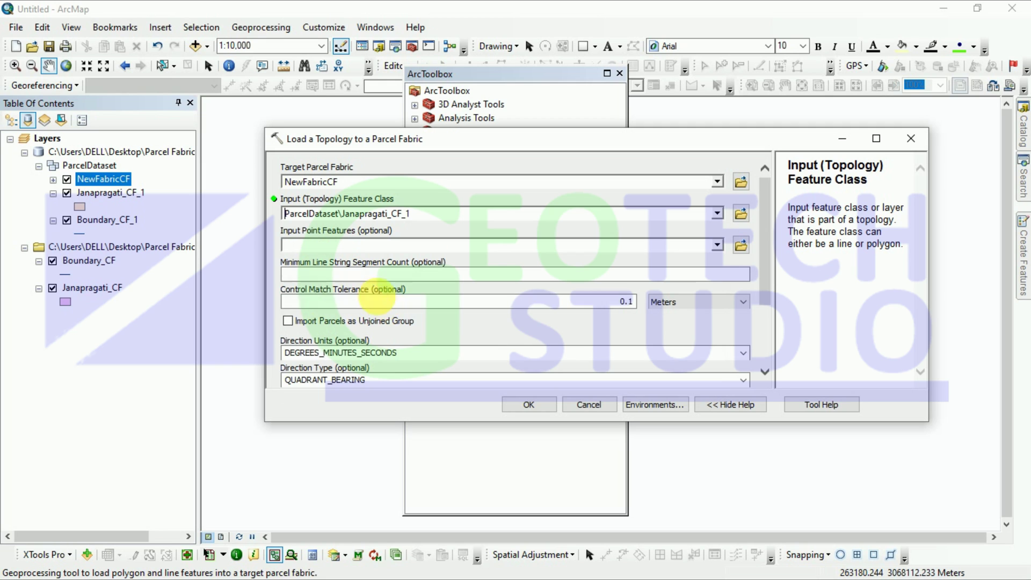
{"action": "left_click", "coordinate": [531, 402]}
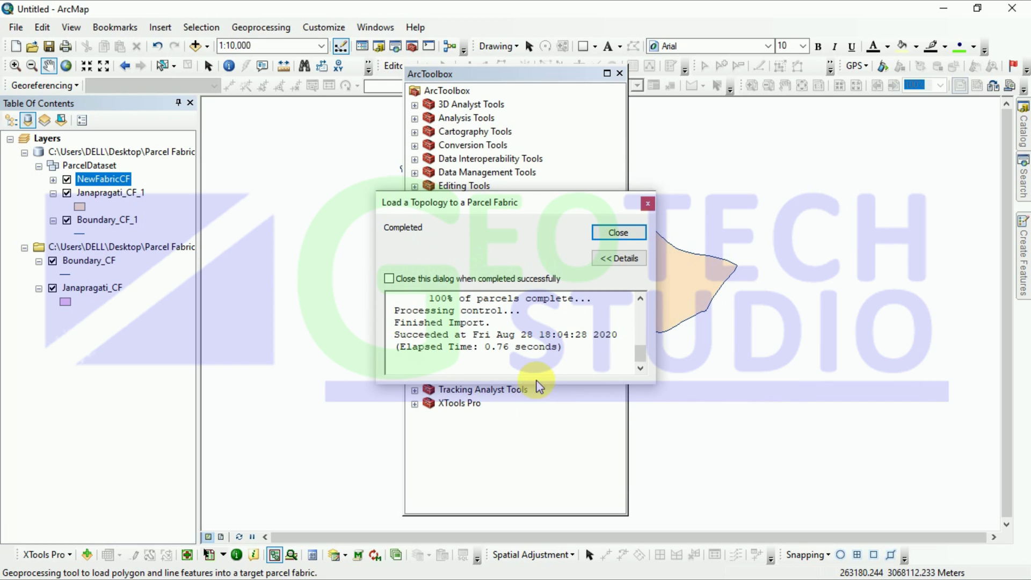
Close ArcToolbox and expand NewFabricCF to show its Control, Lines and Parcels sublayers.
{"action": "left_click", "coordinate": [620, 234]}
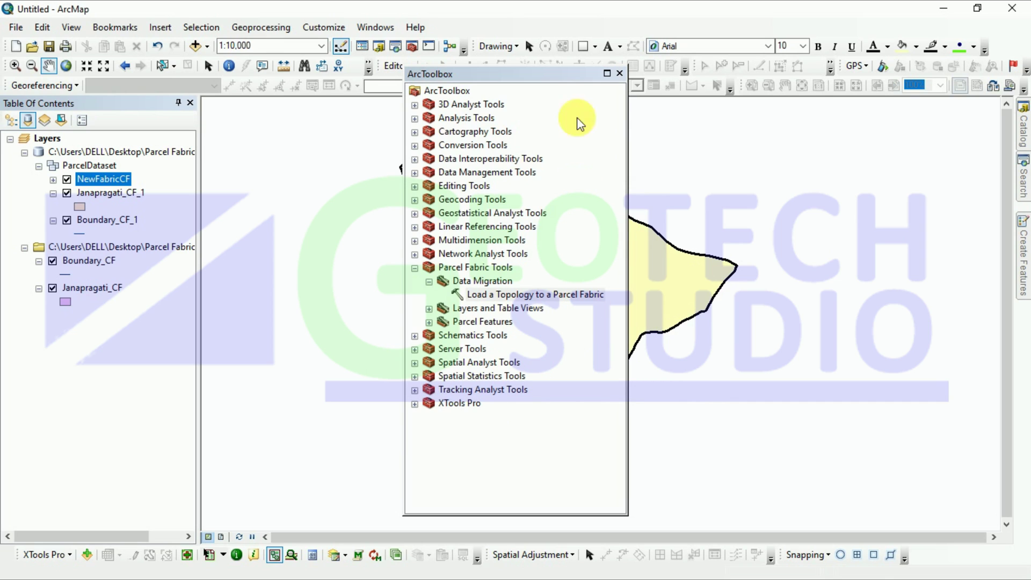
{"action": "left_click", "coordinate": [620, 74]}
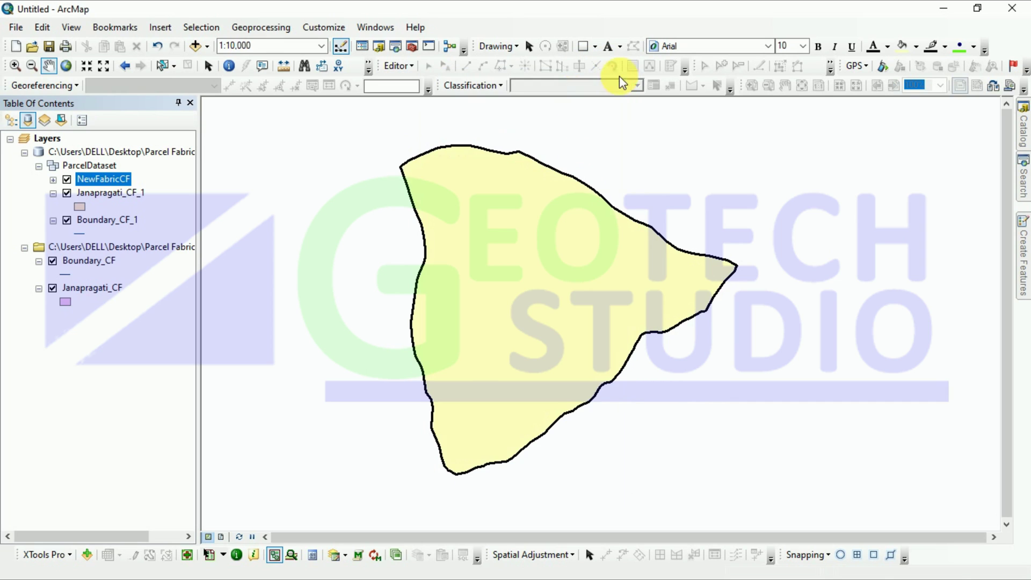
{"action": "left_click", "coordinate": [53, 179]}
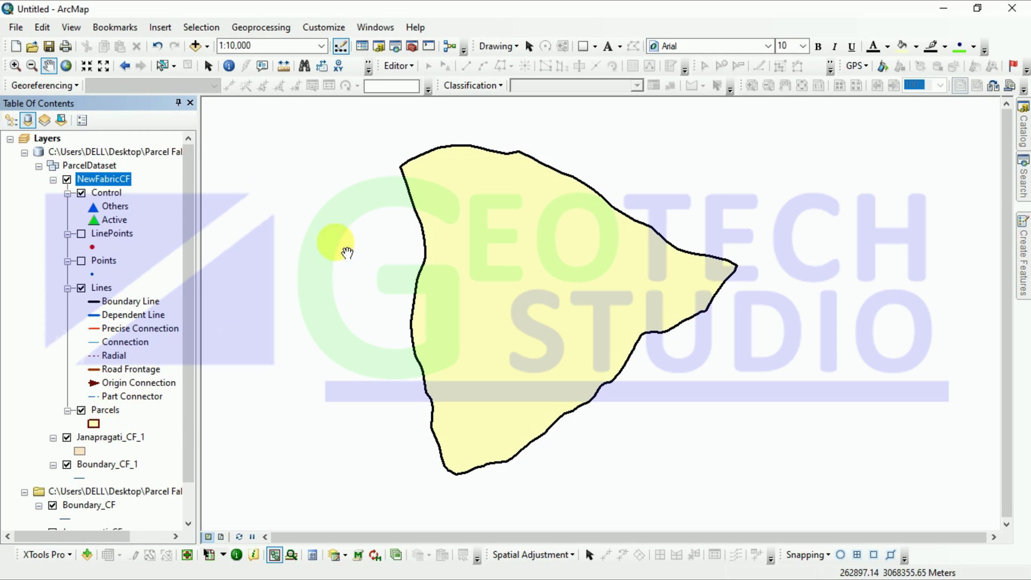
{"action": "right_click", "coordinate": [503, 33]}
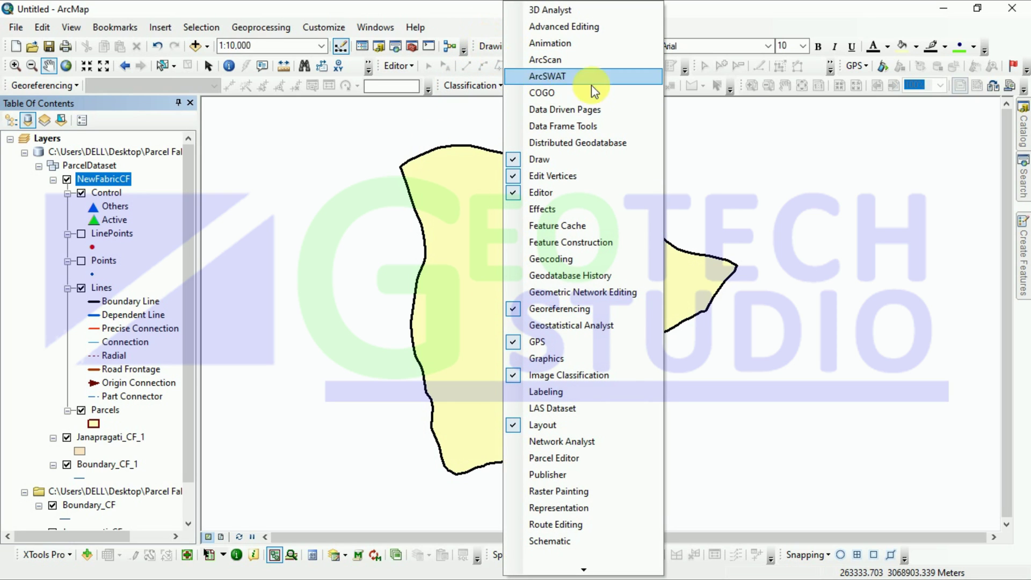
Turn on the Parcel Editor toolbar, start editing the Parcels fabric, and select the forest parcel.
{"action": "left_click", "coordinate": [550, 458]}
{"action": "left_click", "coordinate": [708, 128]}
{"action": "left_click", "coordinate": [704, 140]}
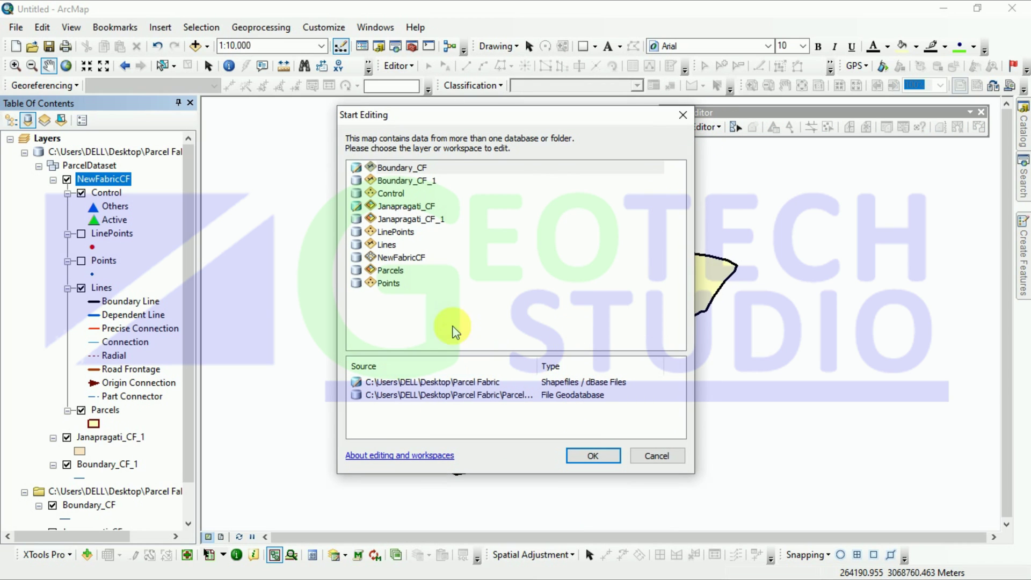
{"action": "left_click", "coordinate": [406, 270]}
{"action": "left_click", "coordinate": [594, 456]}
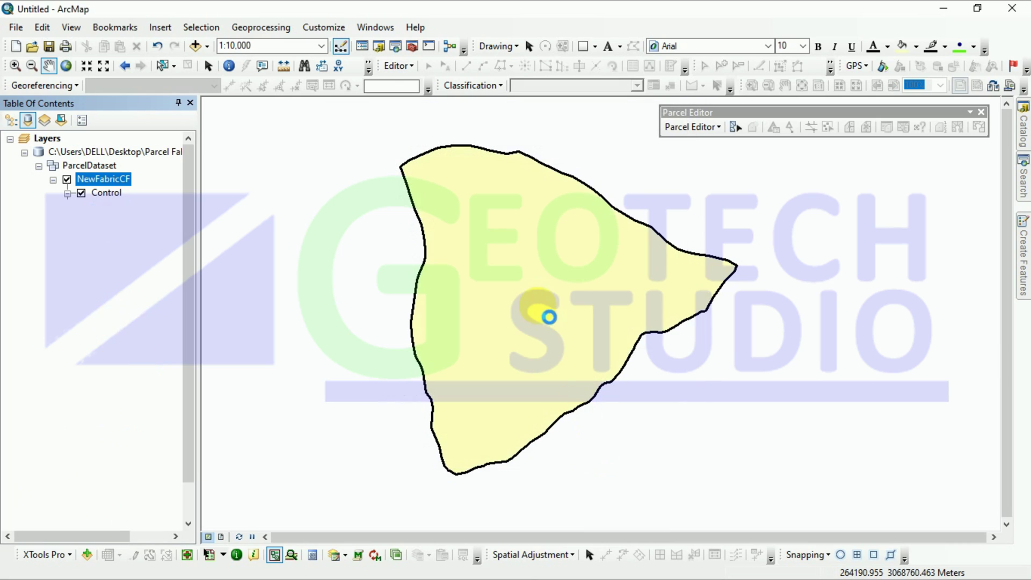
{"action": "left_click", "coordinate": [545, 315]}
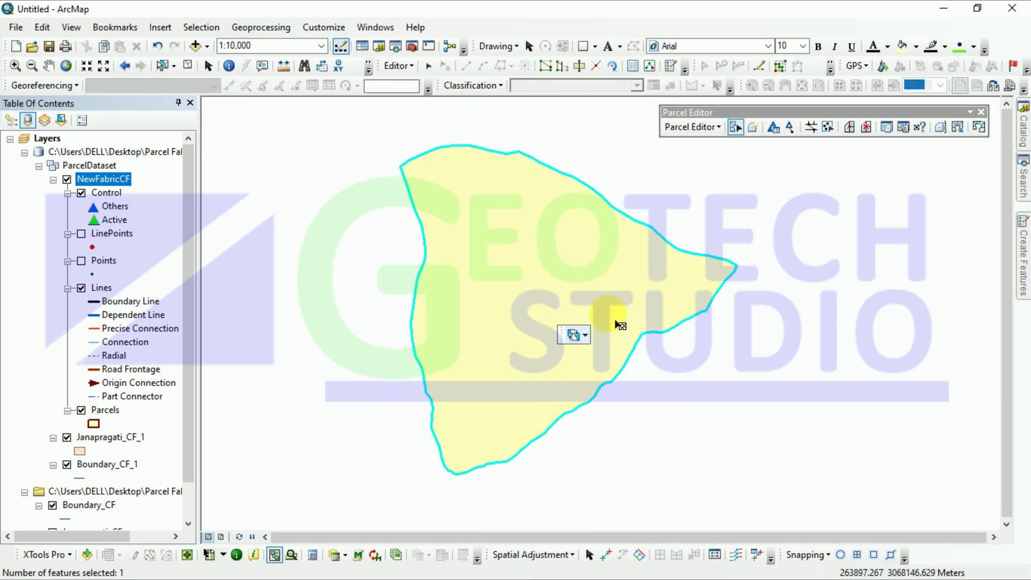
Divide the selected forest parcel by proportional area into 8 parts with a 45° split-line bearing.
{"action": "right_click", "coordinate": [683, 223]}
{"action": "left_click", "coordinate": [720, 318]}
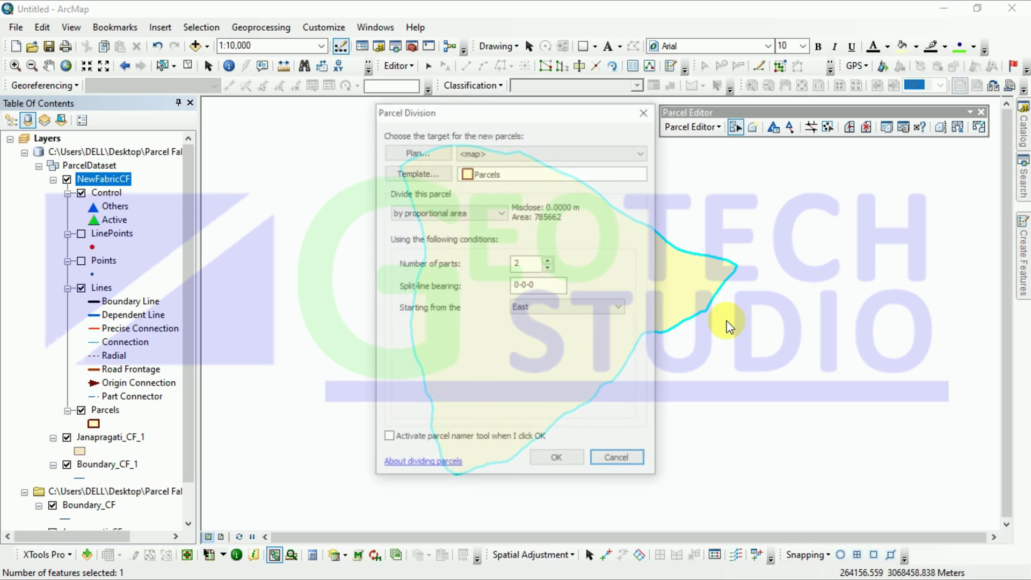
{"action": "left_click", "coordinate": [495, 207]}
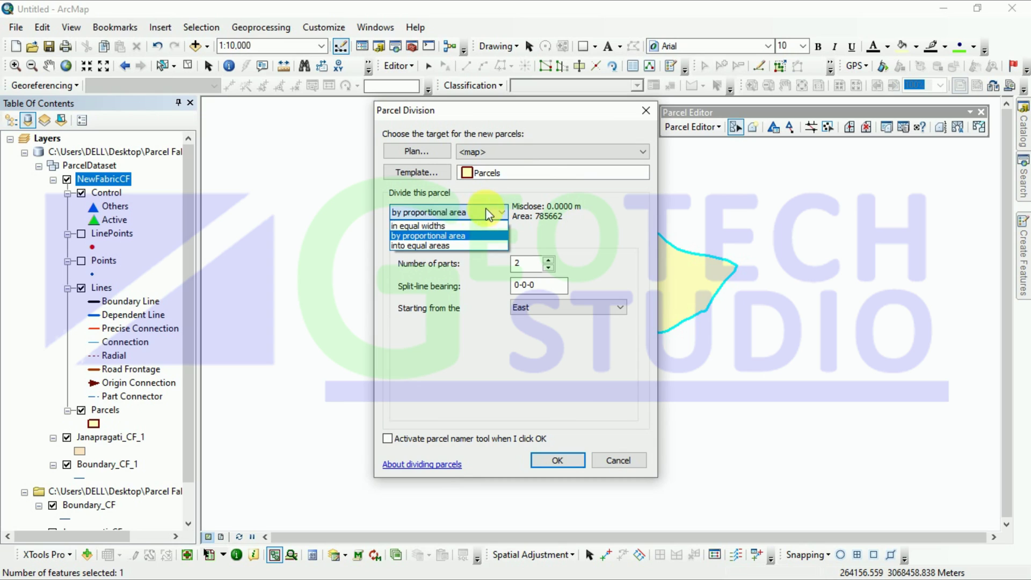
{"action": "left_click", "coordinate": [473, 237]}
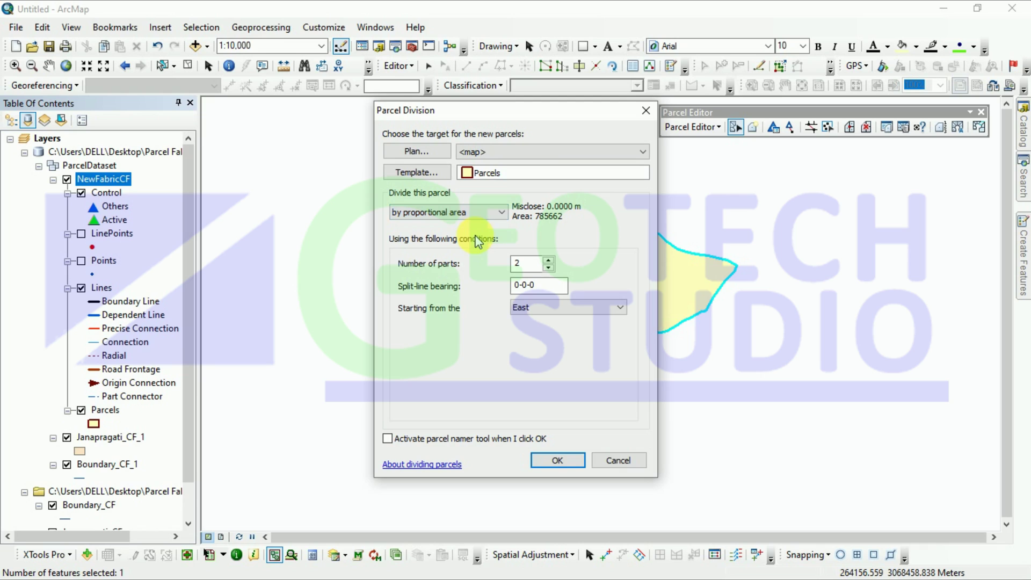
{"action": "left_click", "coordinate": [543, 264]}
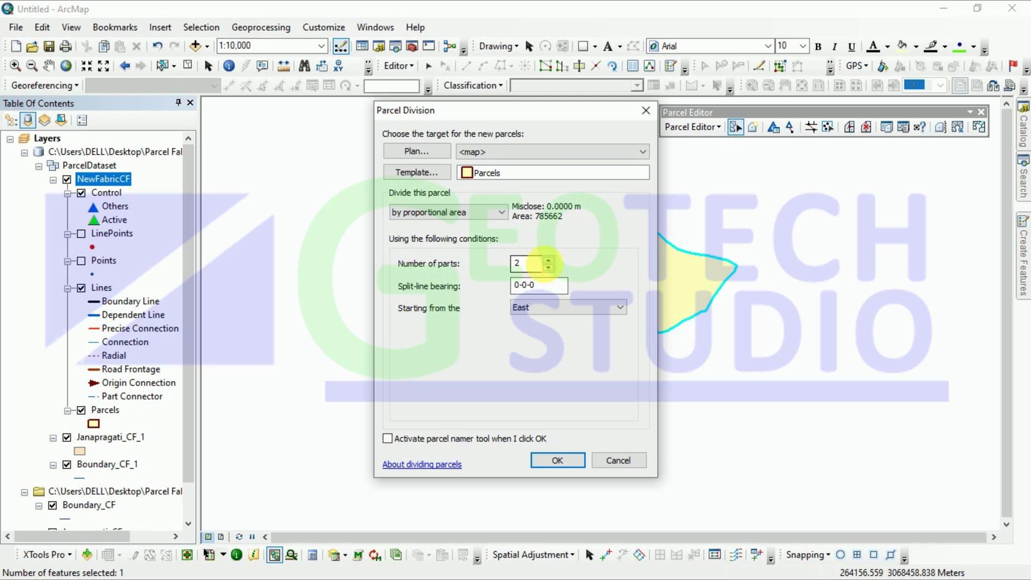
{"action": "double_click", "coordinate": [546, 262]}
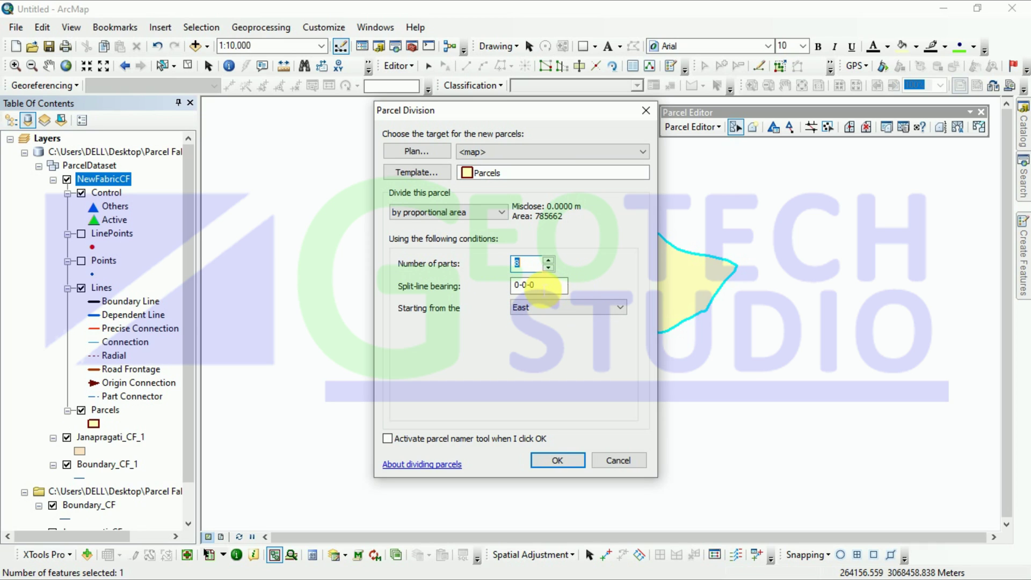
{"action": "key", "text": "Tab"}
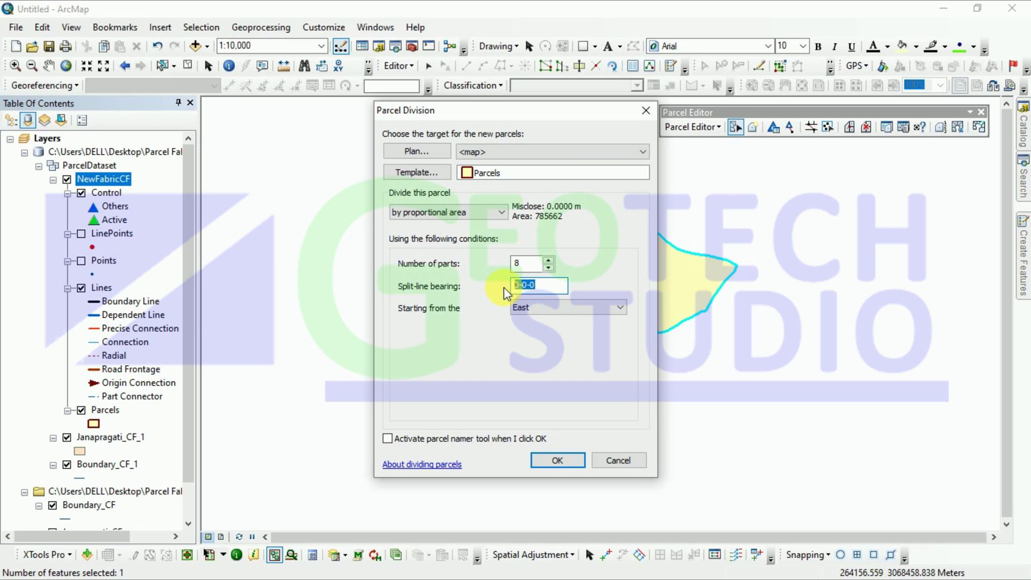
{"action": "type", "text": "45"}
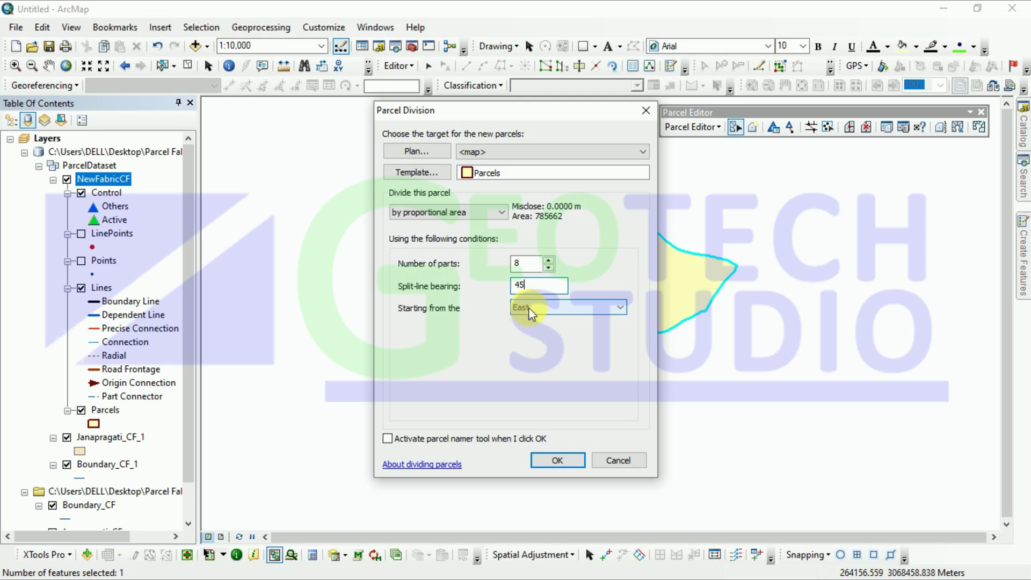
{"action": "left_click", "coordinate": [544, 459]}
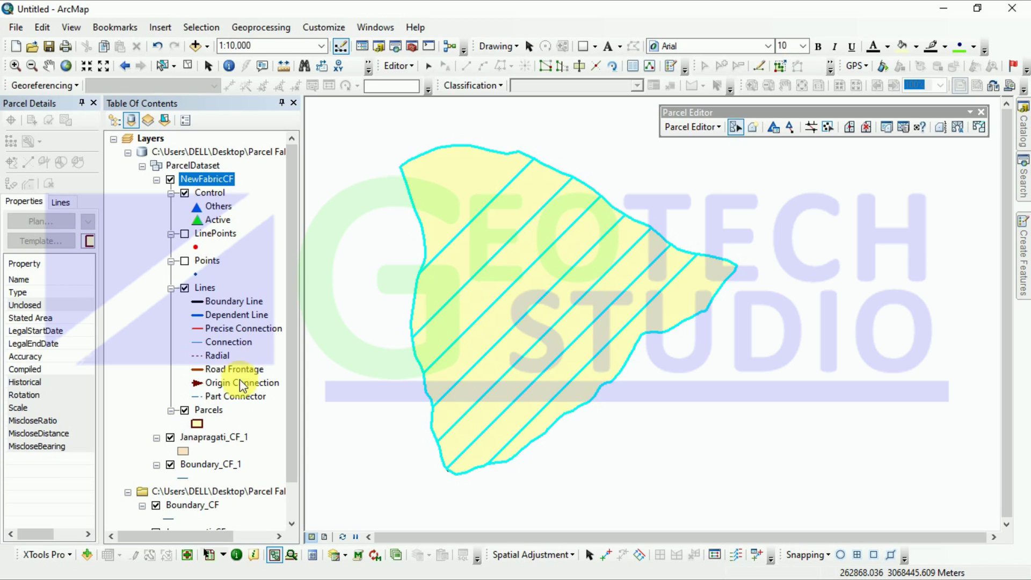
Check the 8 new parcels and their 98208 areas in the Parcels attribute table, then close it.
{"action": "left_click", "coordinate": [211, 411]}
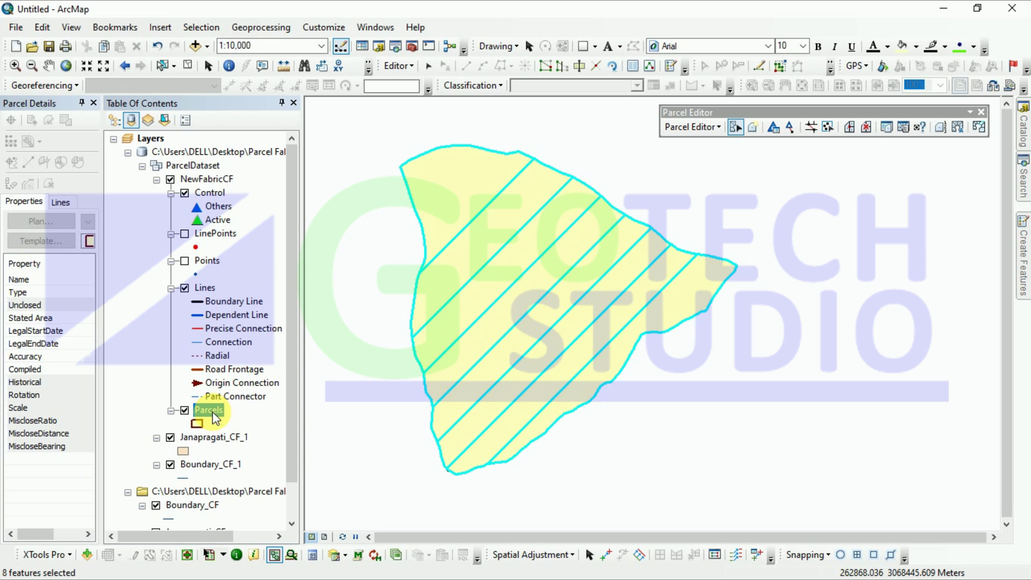
{"action": "right_click", "coordinate": [215, 418]}
{"action": "left_click", "coordinate": [263, 79]}
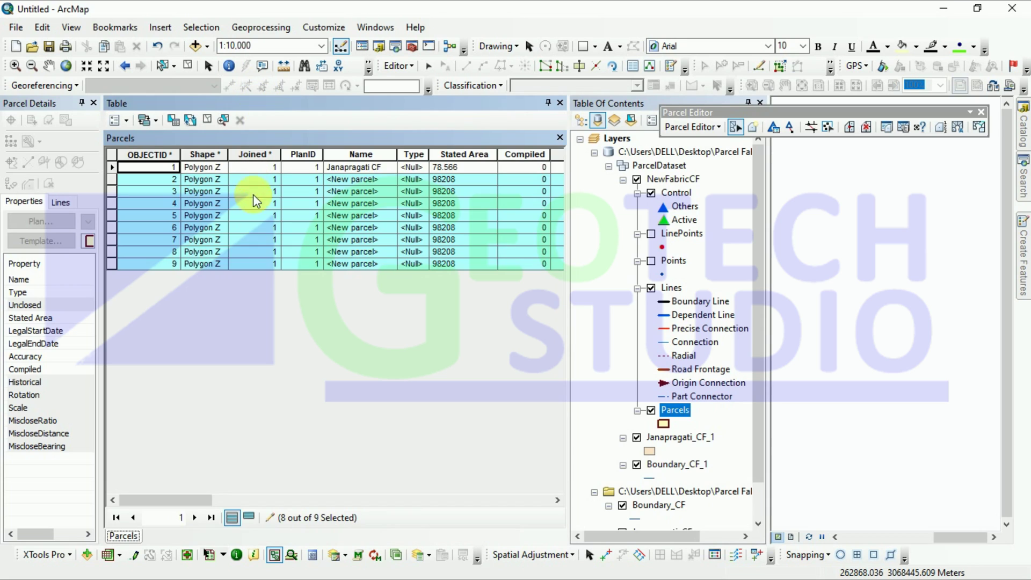
{"action": "left_click", "coordinate": [559, 140]}
Start exporting the Parcels layer's data, choosing the Desktop's Parcel Fabric folder as the save location.
{"action": "right_click", "coordinate": [224, 418]}
{"action": "mouse_move", "coordinate": [390, 350]}
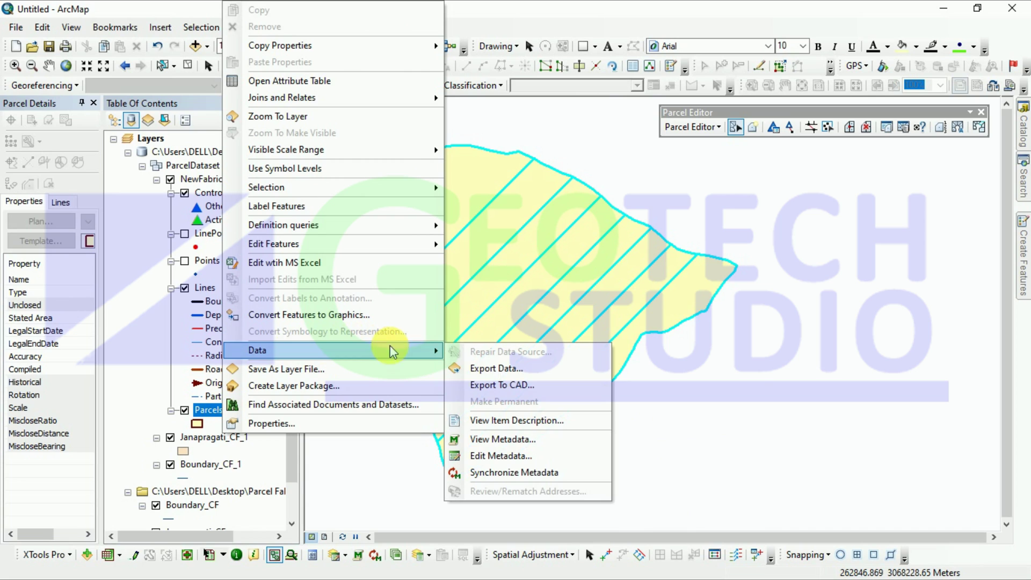
{"action": "left_click", "coordinate": [474, 369]}
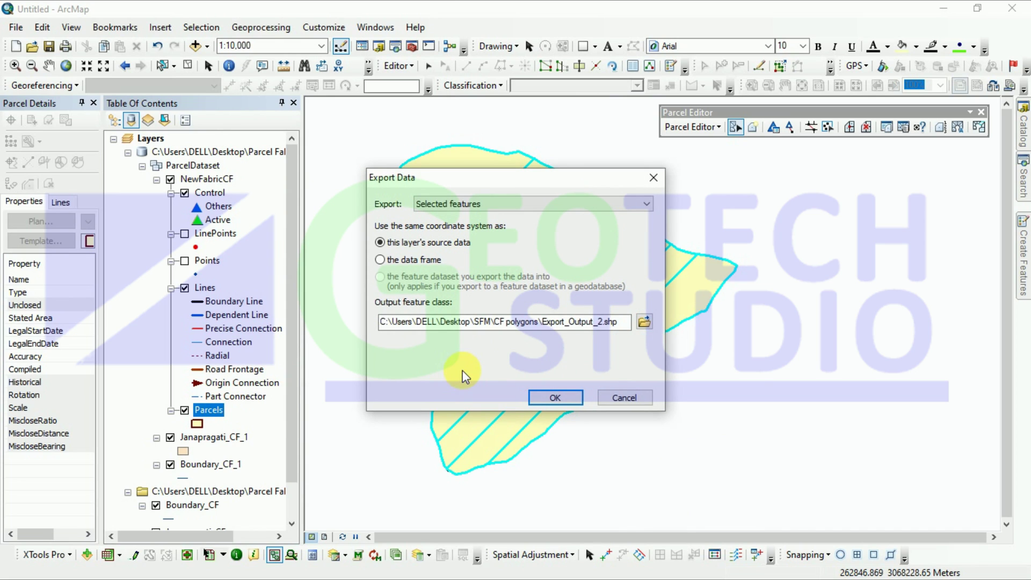
{"action": "left_click", "coordinate": [649, 324]}
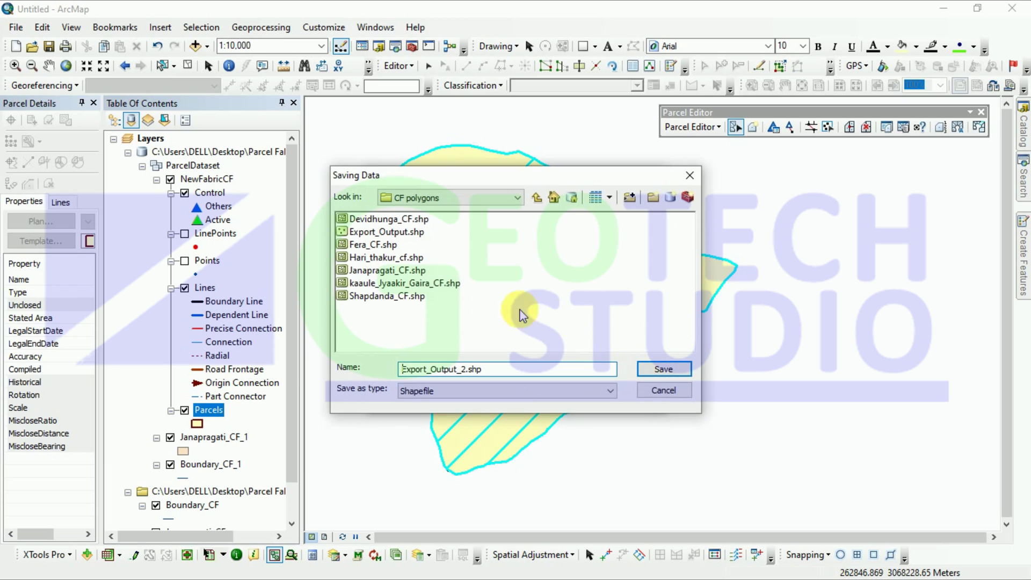
{"action": "left_click", "coordinate": [536, 197]}
{"action": "double_click", "coordinate": [413, 220]}
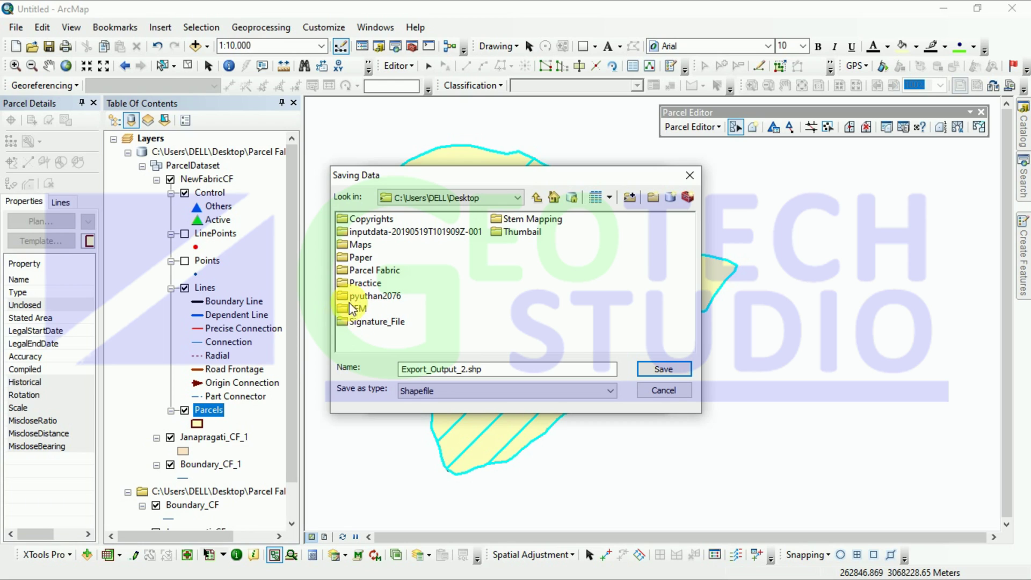
{"action": "double_click", "coordinate": [379, 271]}
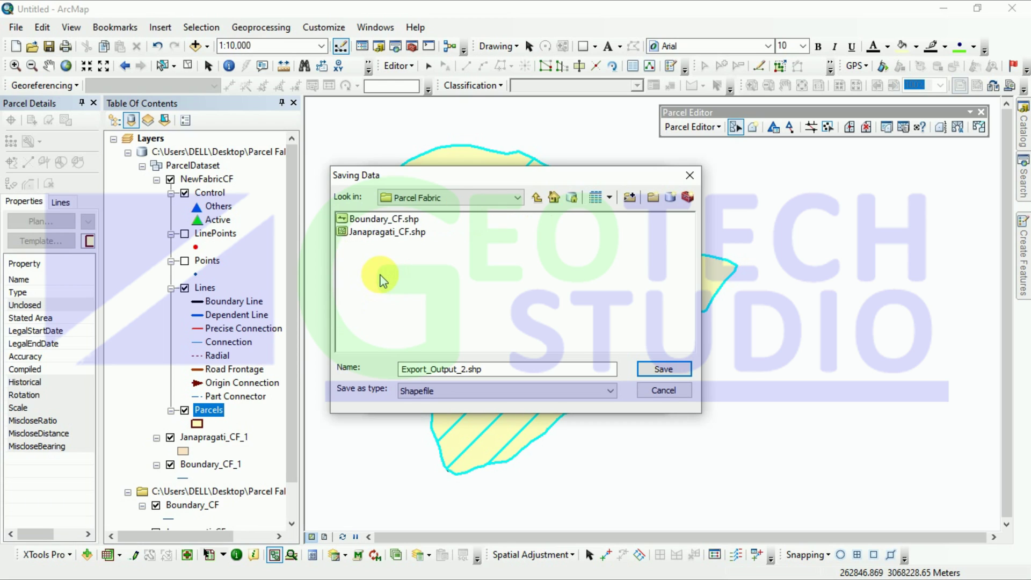
Save the selected parcels as EqualBlockDivision shapefile and add it to the map as a layer.
{"action": "left_click_drag", "start_coordinate": [467, 371], "coordinate": [399, 373]}
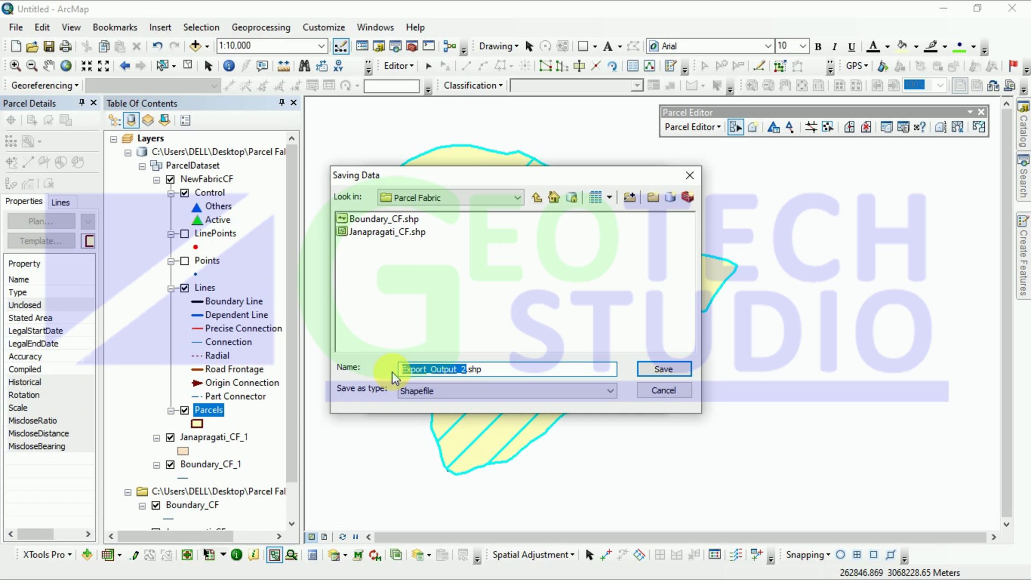
{"action": "type", "text": "EqualBlockDivision"}
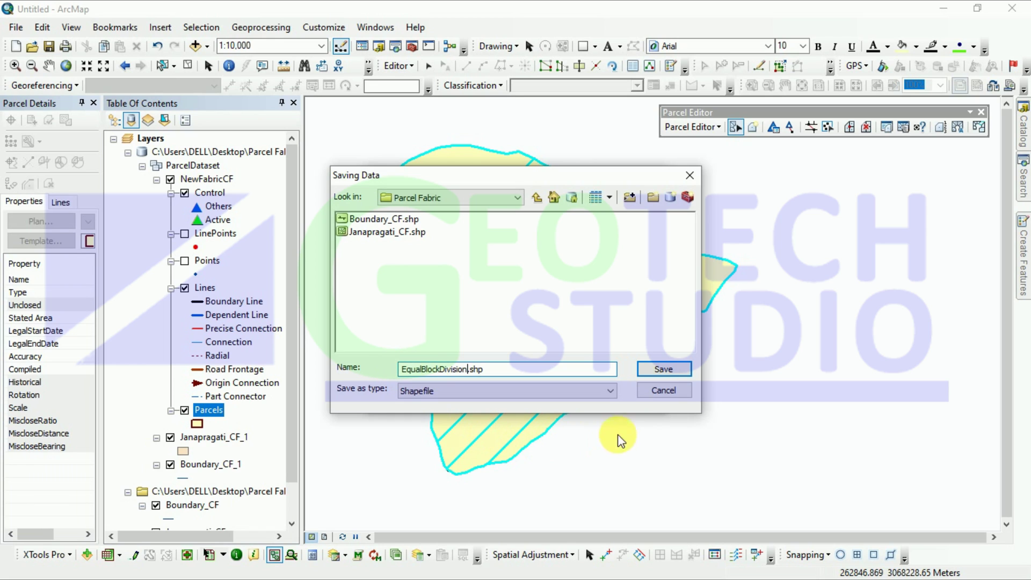
{"action": "left_click", "coordinate": [661, 369]}
{"action": "left_click", "coordinate": [548, 400]}
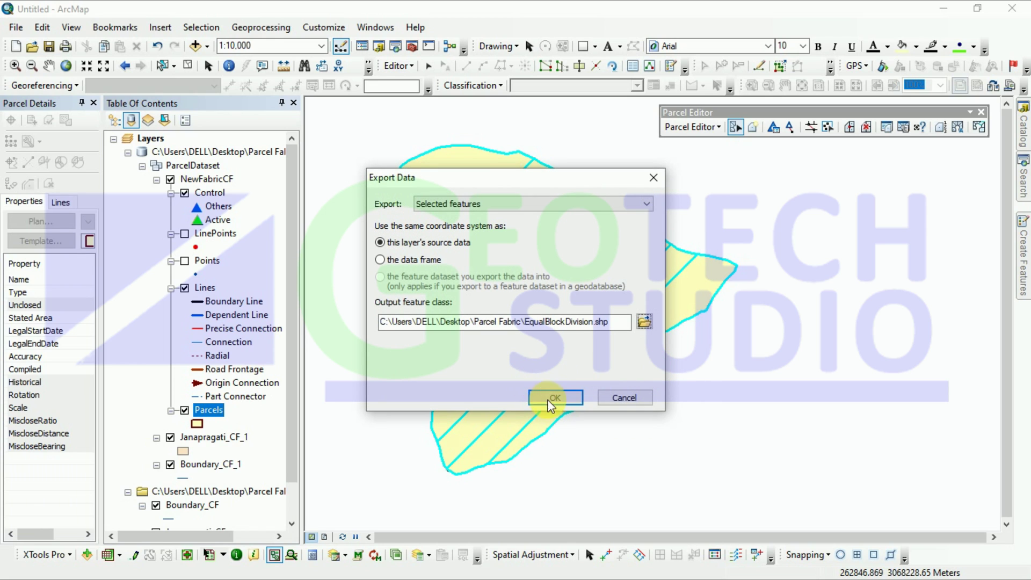
{"action": "left_click", "coordinate": [551, 394]}
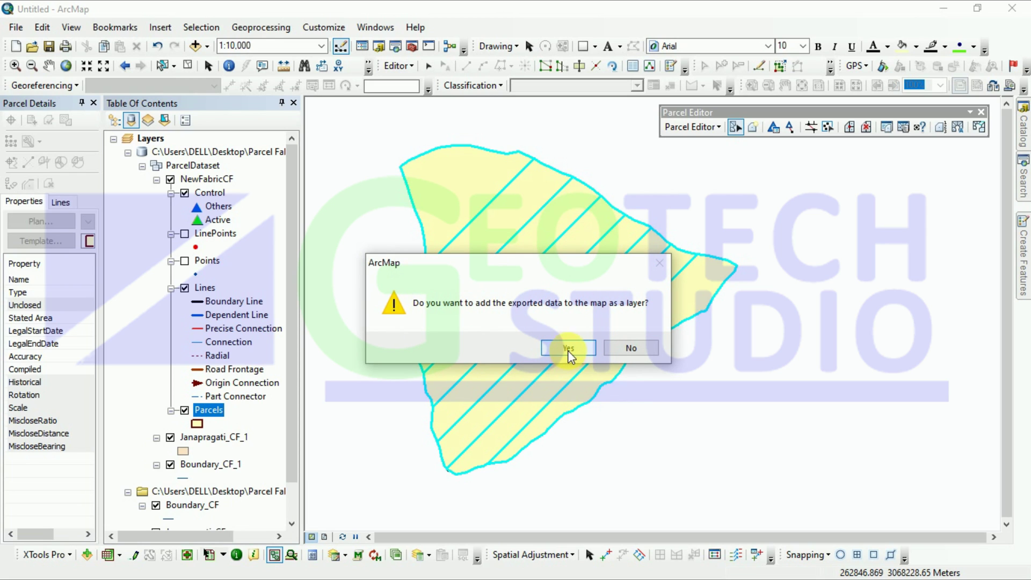
{"action": "left_click", "coordinate": [569, 349]}
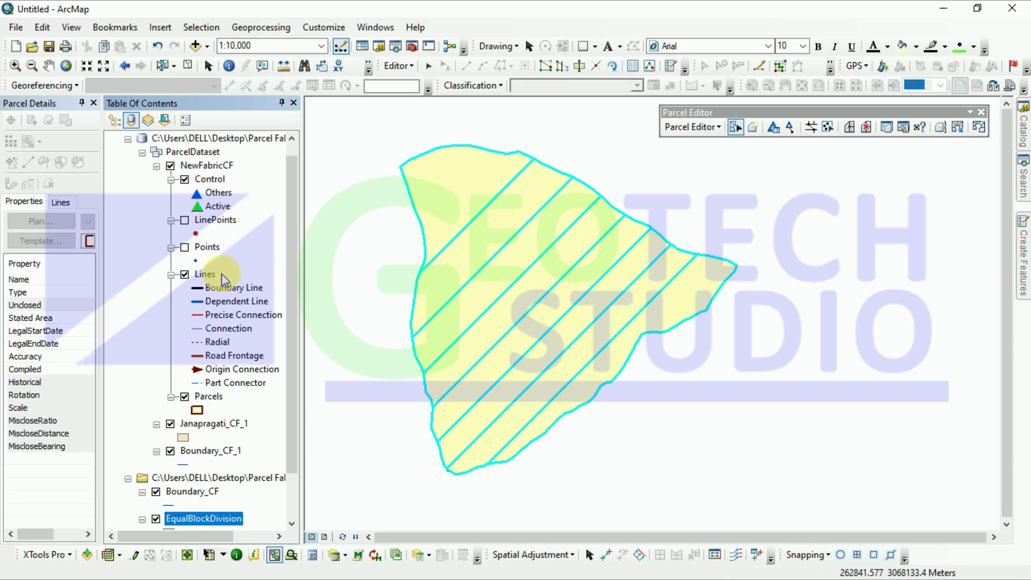
Remove the parcel geodatabase from the map, discarding the unsaved parcel edits.
{"action": "scroll", "coordinate": [226, 440], "scroll_direction": "down", "scroll_amount": 1}
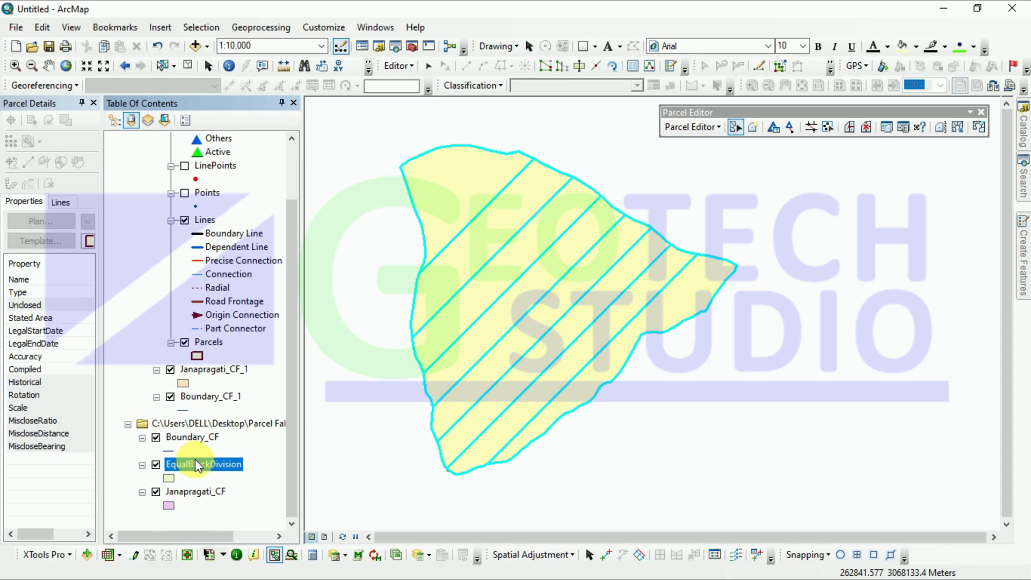
{"action": "scroll", "coordinate": [231, 424], "scroll_direction": "up", "scroll_amount": 2}
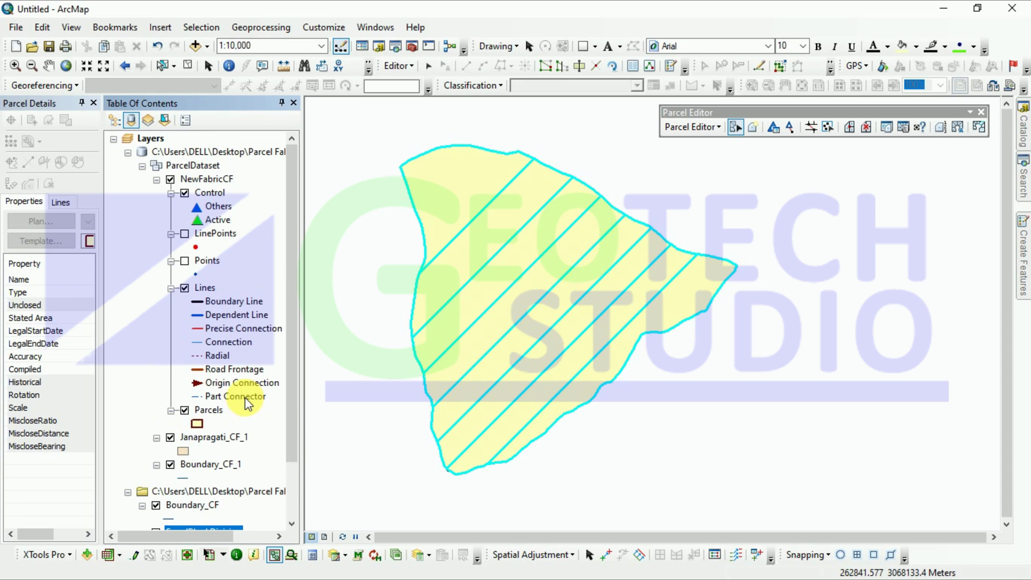
{"action": "left_click", "coordinate": [180, 167]}
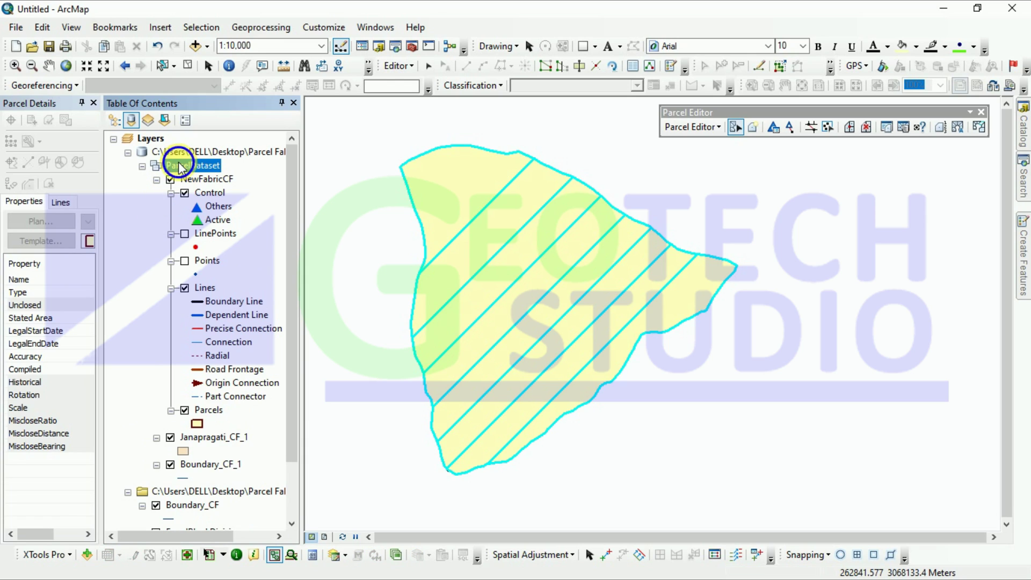
{"action": "right_click", "coordinate": [193, 156]}
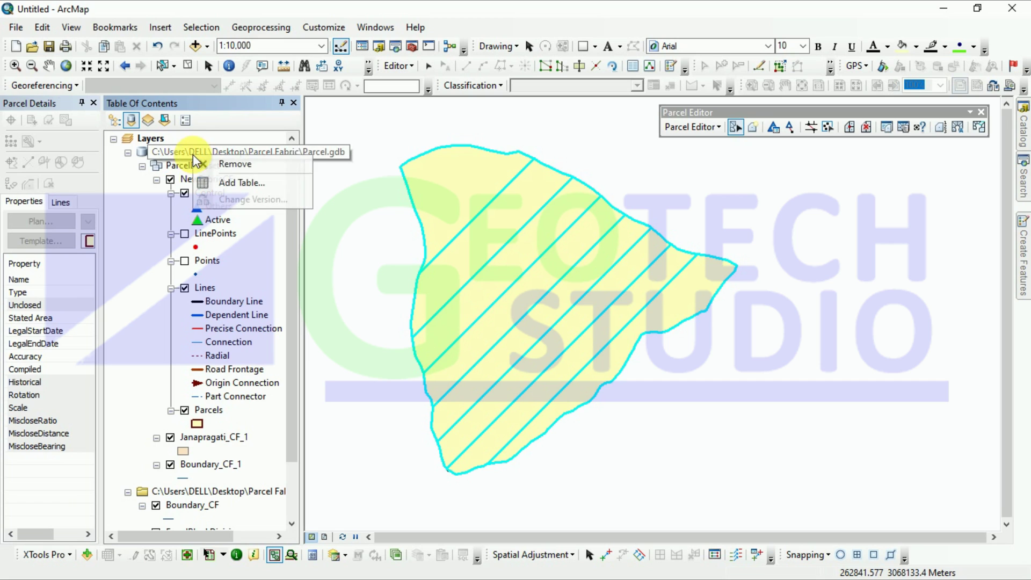
{"action": "left_click", "coordinate": [213, 163]}
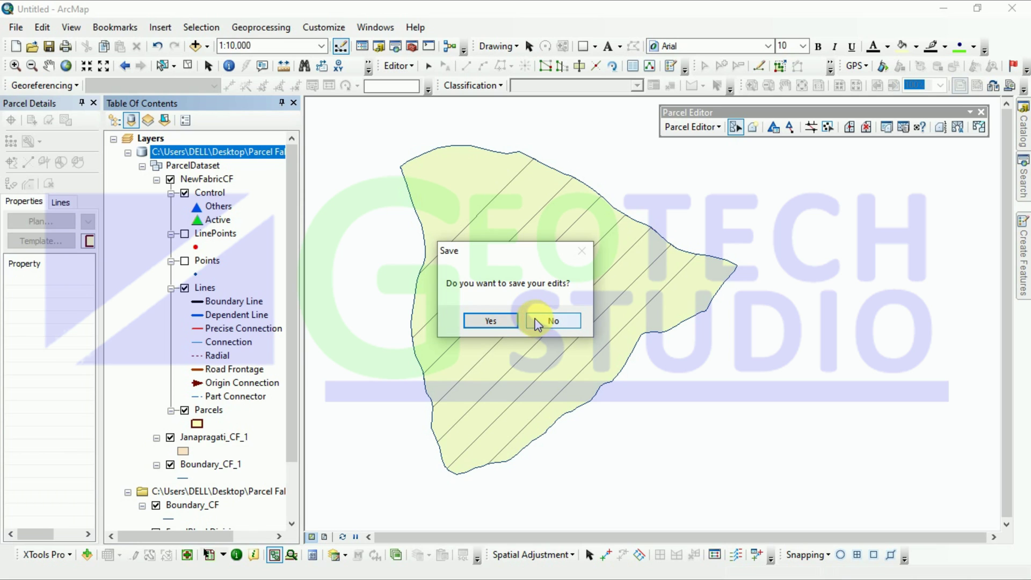
{"action": "left_click", "coordinate": [512, 320]}
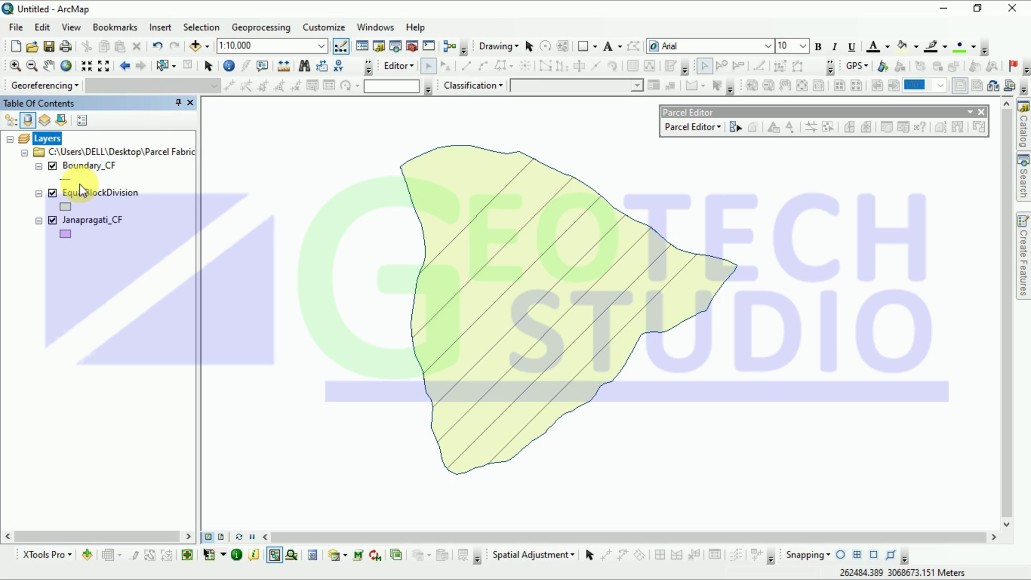
Hide the Janapragati_CF and Boundary_CF layers so only EqualBlockDivision stays displayed.
{"action": "left_click", "coordinate": [52, 220]}
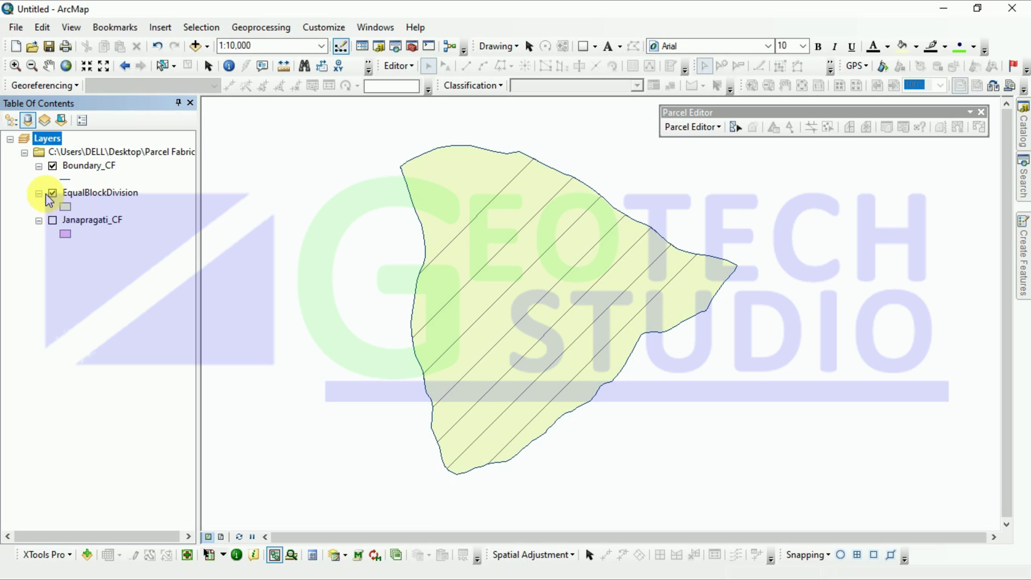
{"action": "left_click", "coordinate": [53, 166]}
{"action": "right_click", "coordinate": [81, 198]}
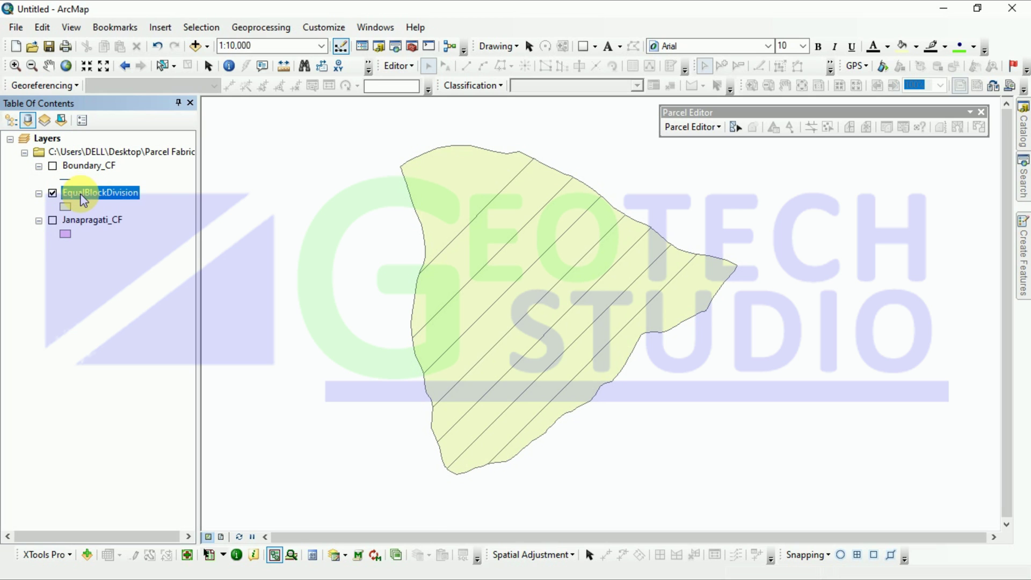
{"action": "left_click", "coordinate": [138, 224]}
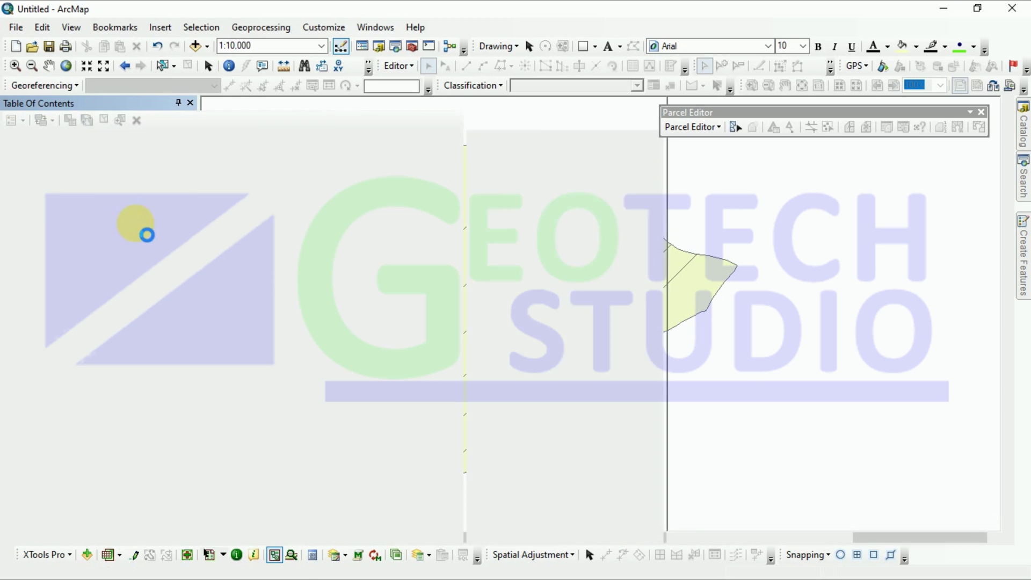
{"action": "left_click_drag", "start_coordinate": [105, 499], "coordinate": [444, 518]}
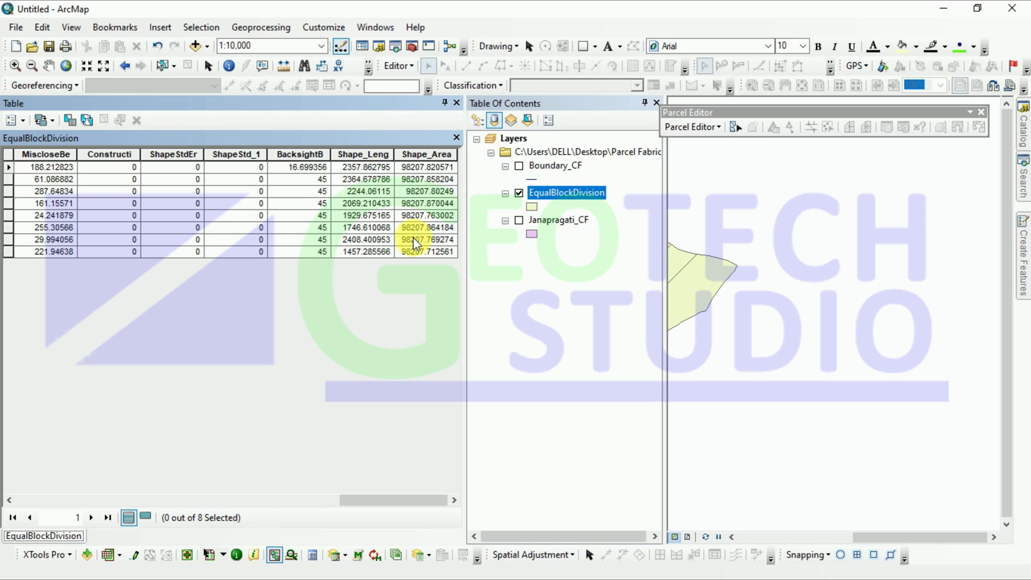
{"action": "double_click", "coordinate": [425, 161]}
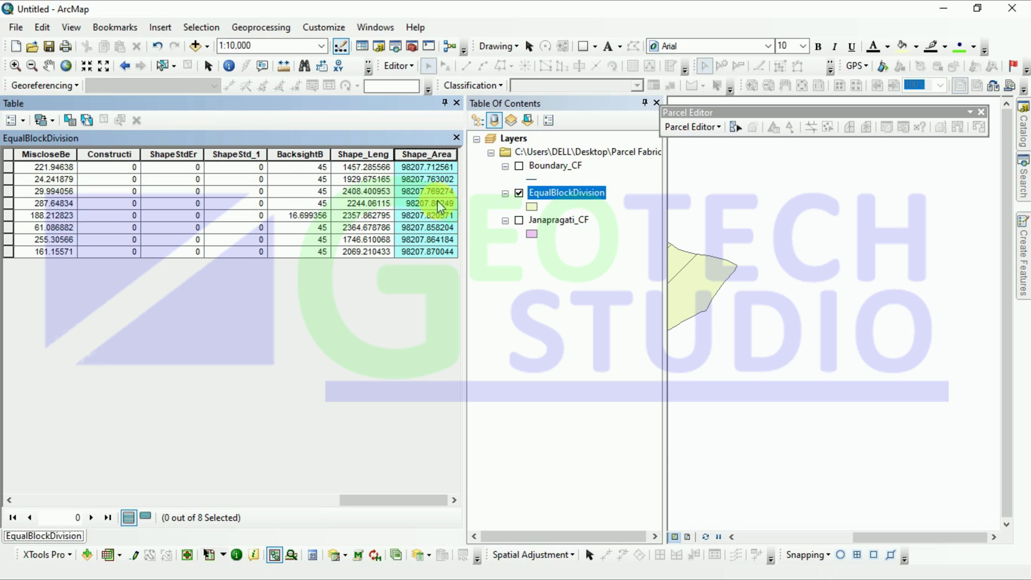
{"action": "left_click", "coordinate": [414, 179]}
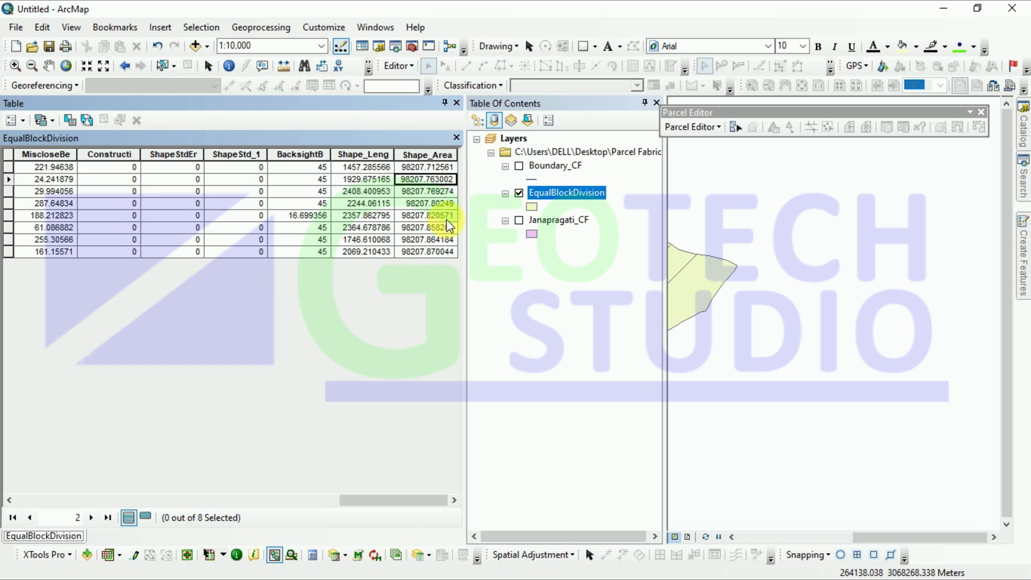
{"action": "left_click", "coordinate": [456, 138]}
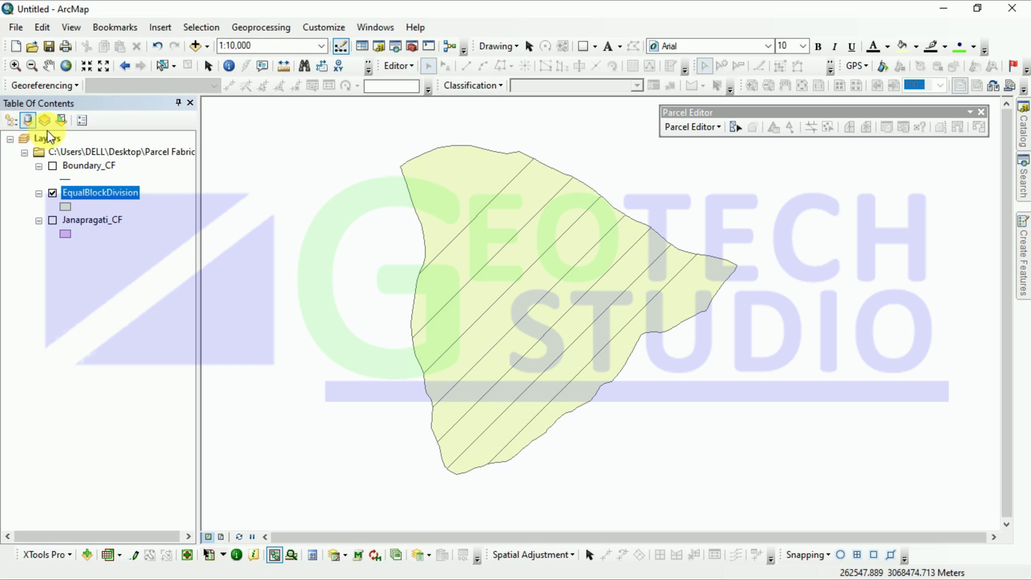
Remove the Parcel Fabric folder group with all its shapefile layers, then minimize ArcMap.
{"action": "left_click", "coordinate": [92, 154]}
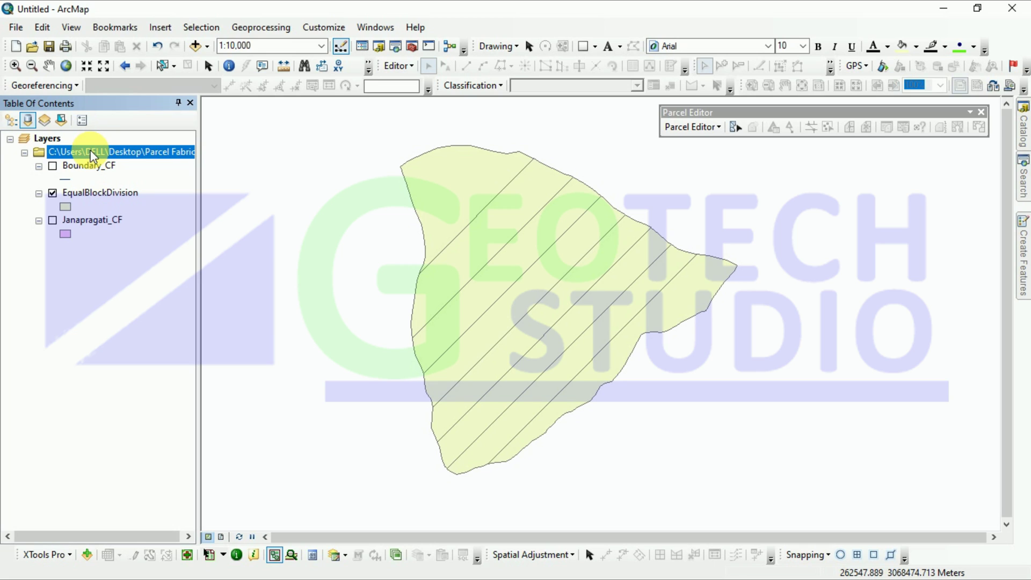
{"action": "right_click", "coordinate": [92, 156]}
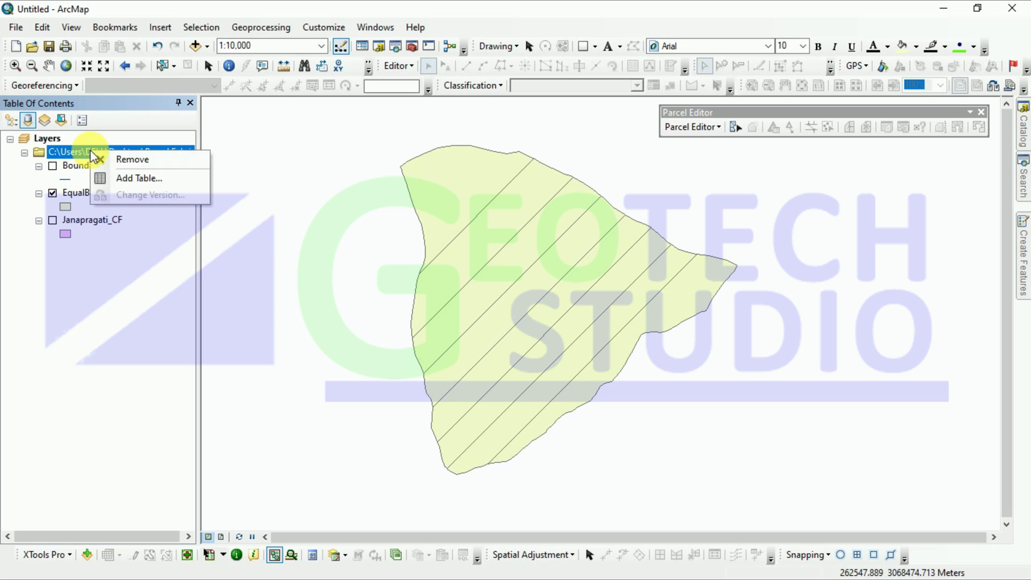
{"action": "left_click", "coordinate": [121, 156]}
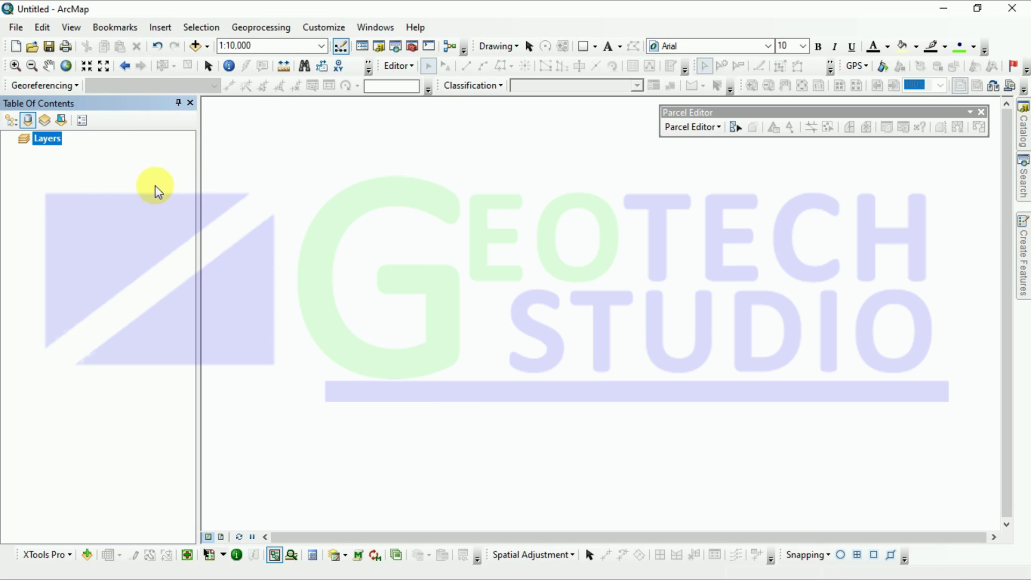
{"action": "left_click", "coordinate": [940, 10]}
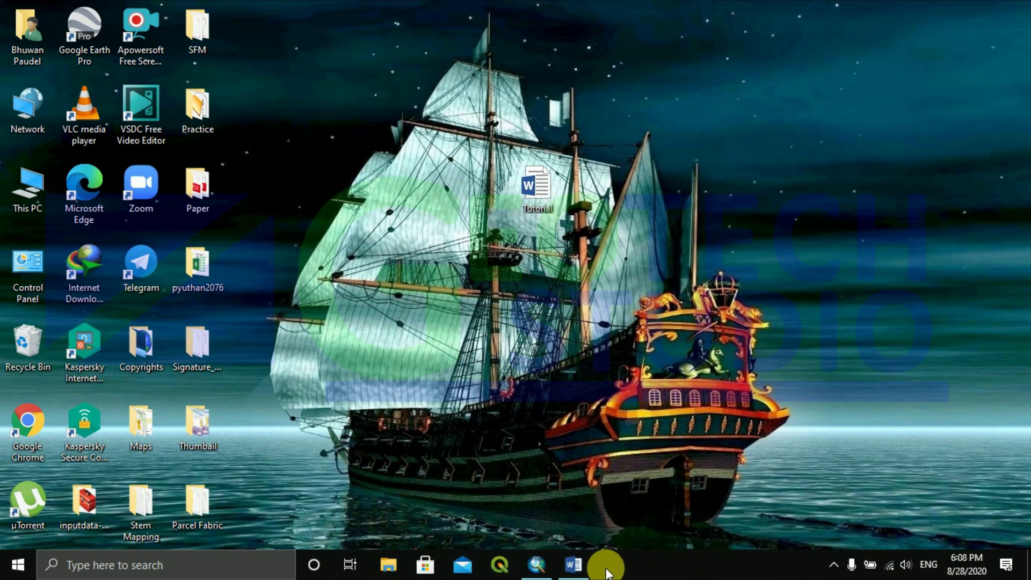
Bring the Word Tutorial document forward and scroll to its 'After this tutorial' list on page 2.
{"action": "left_click", "coordinate": [585, 563]}
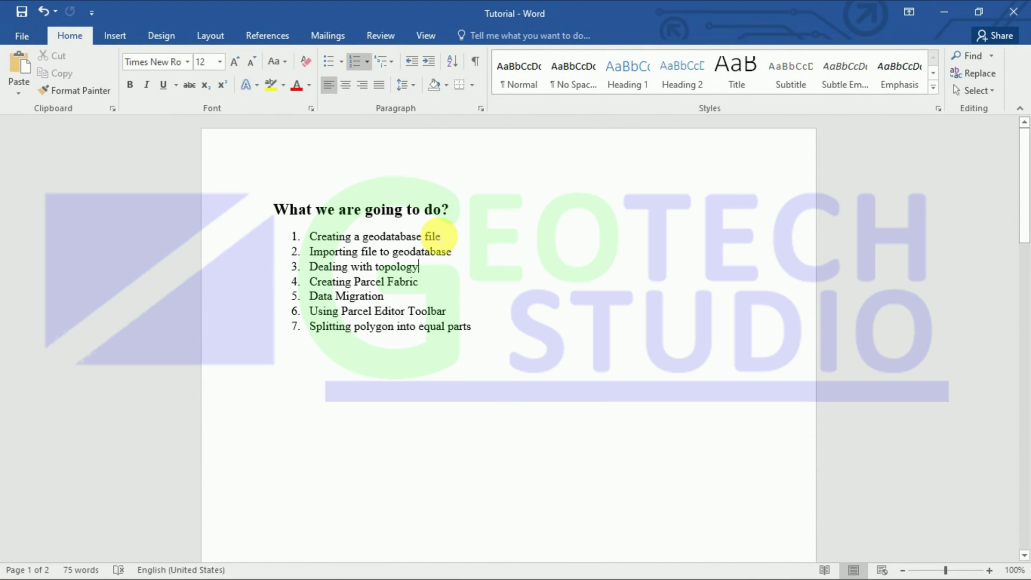
{"action": "scroll", "coordinate": [444, 272], "scroll_direction": "down", "scroll_amount": 15}
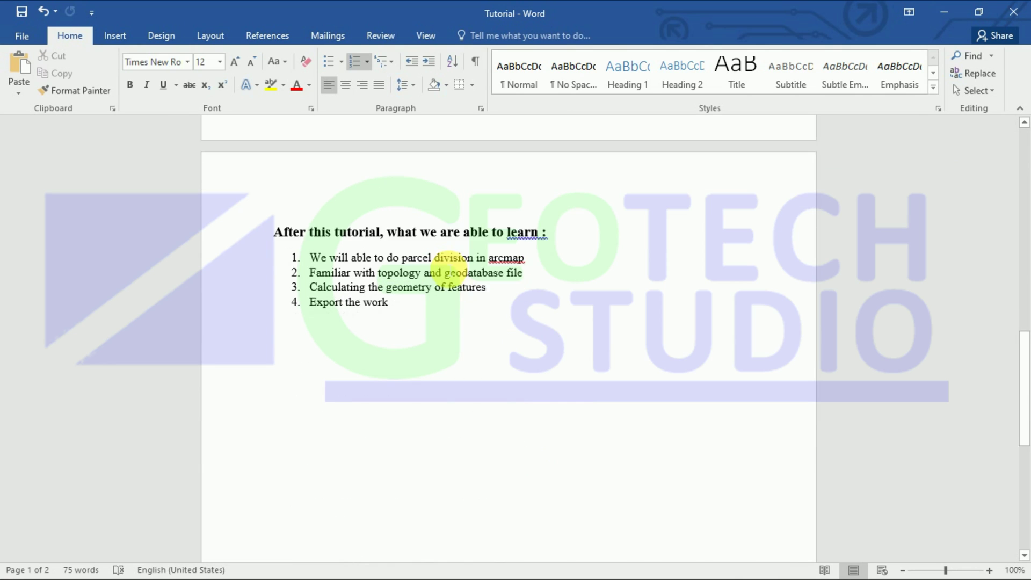
{"action": "scroll", "coordinate": [450, 268], "scroll_direction": "down", "scroll_amount": 1}
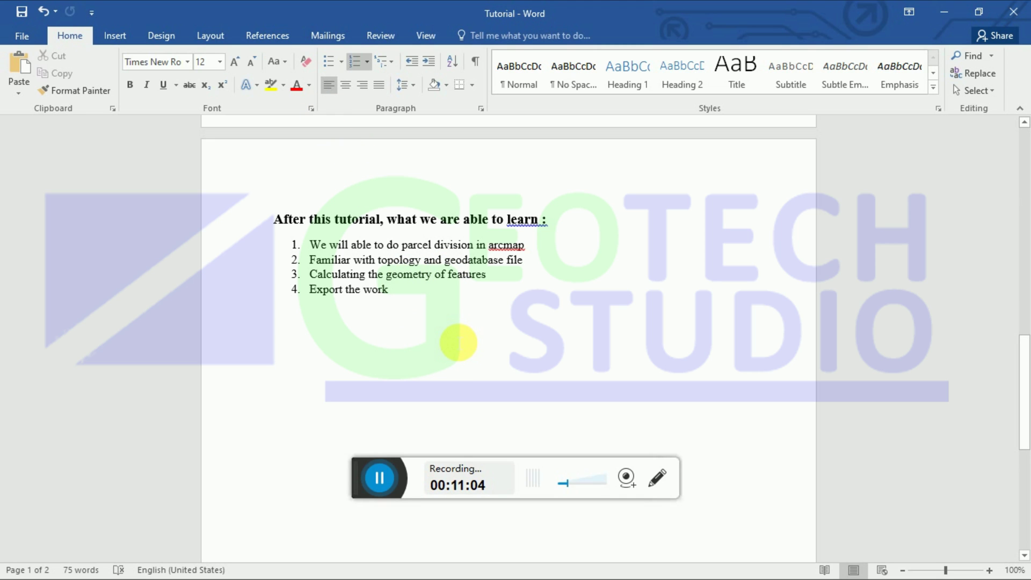
{"action": "left_click", "coordinate": [381, 478]}
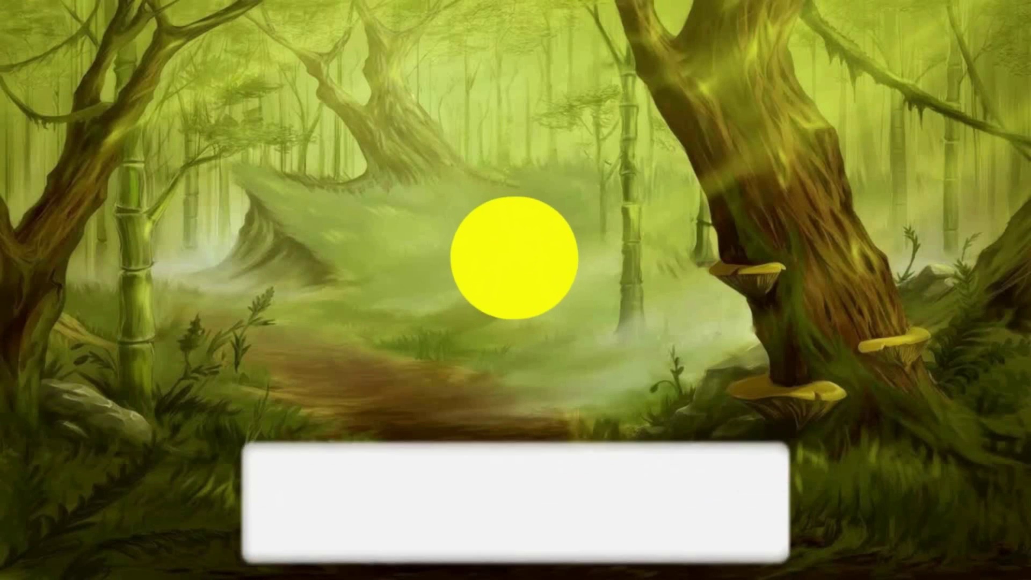